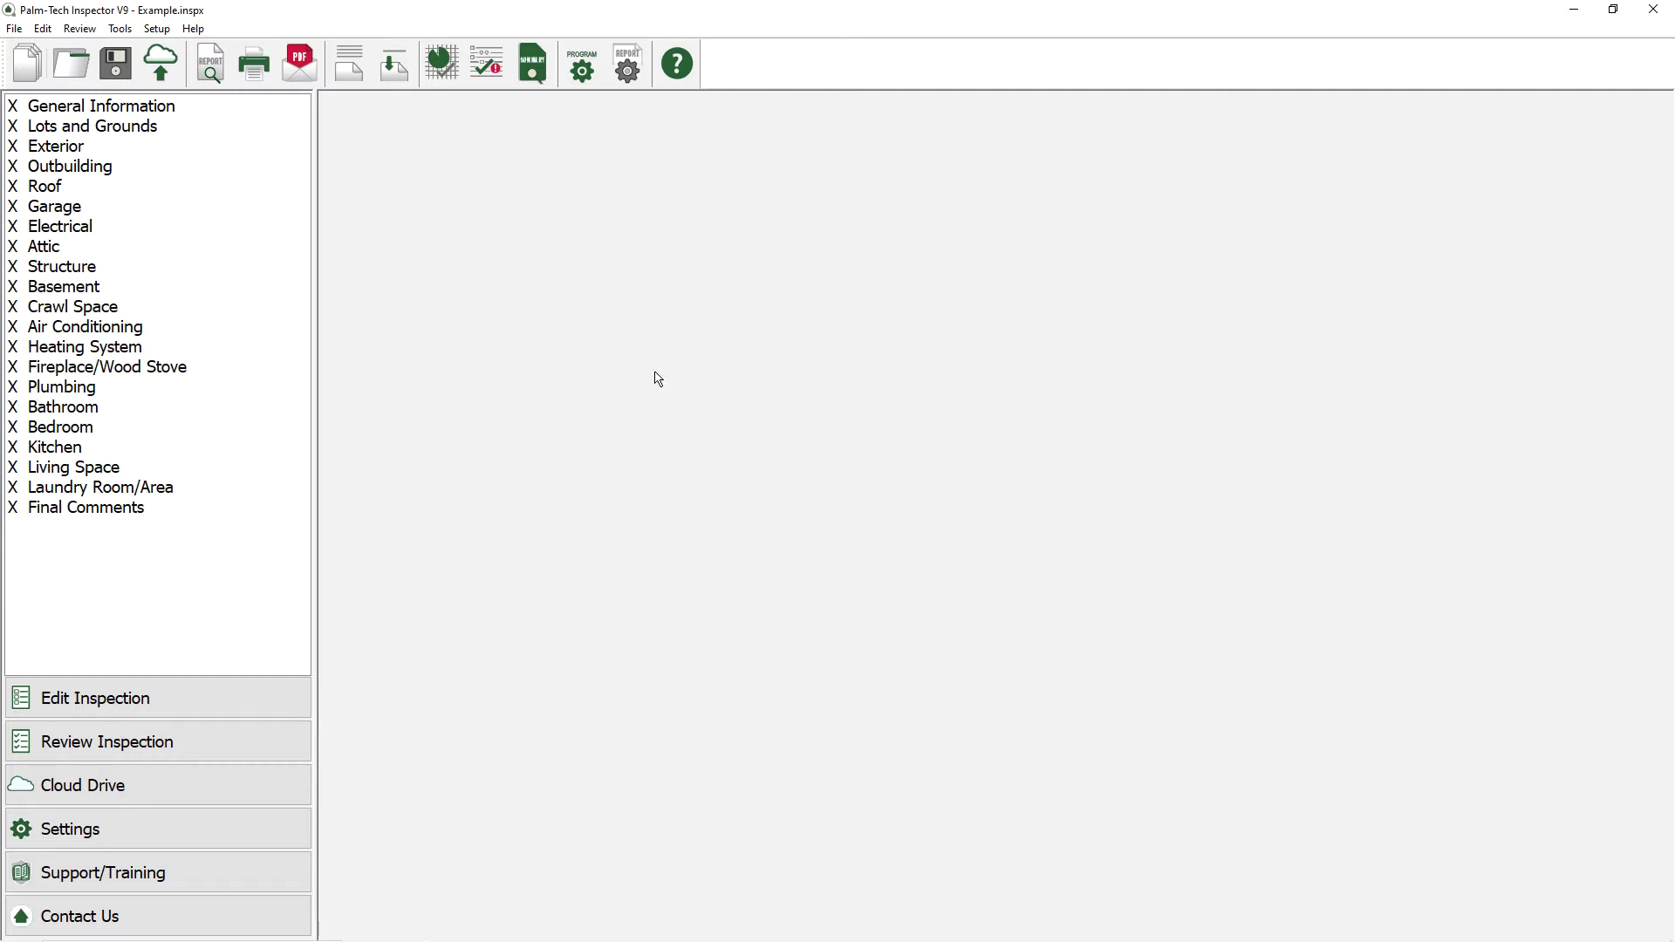
Step: In Report Options, set the Header to Custom and open the Customize Page layout editor
click(629, 70)
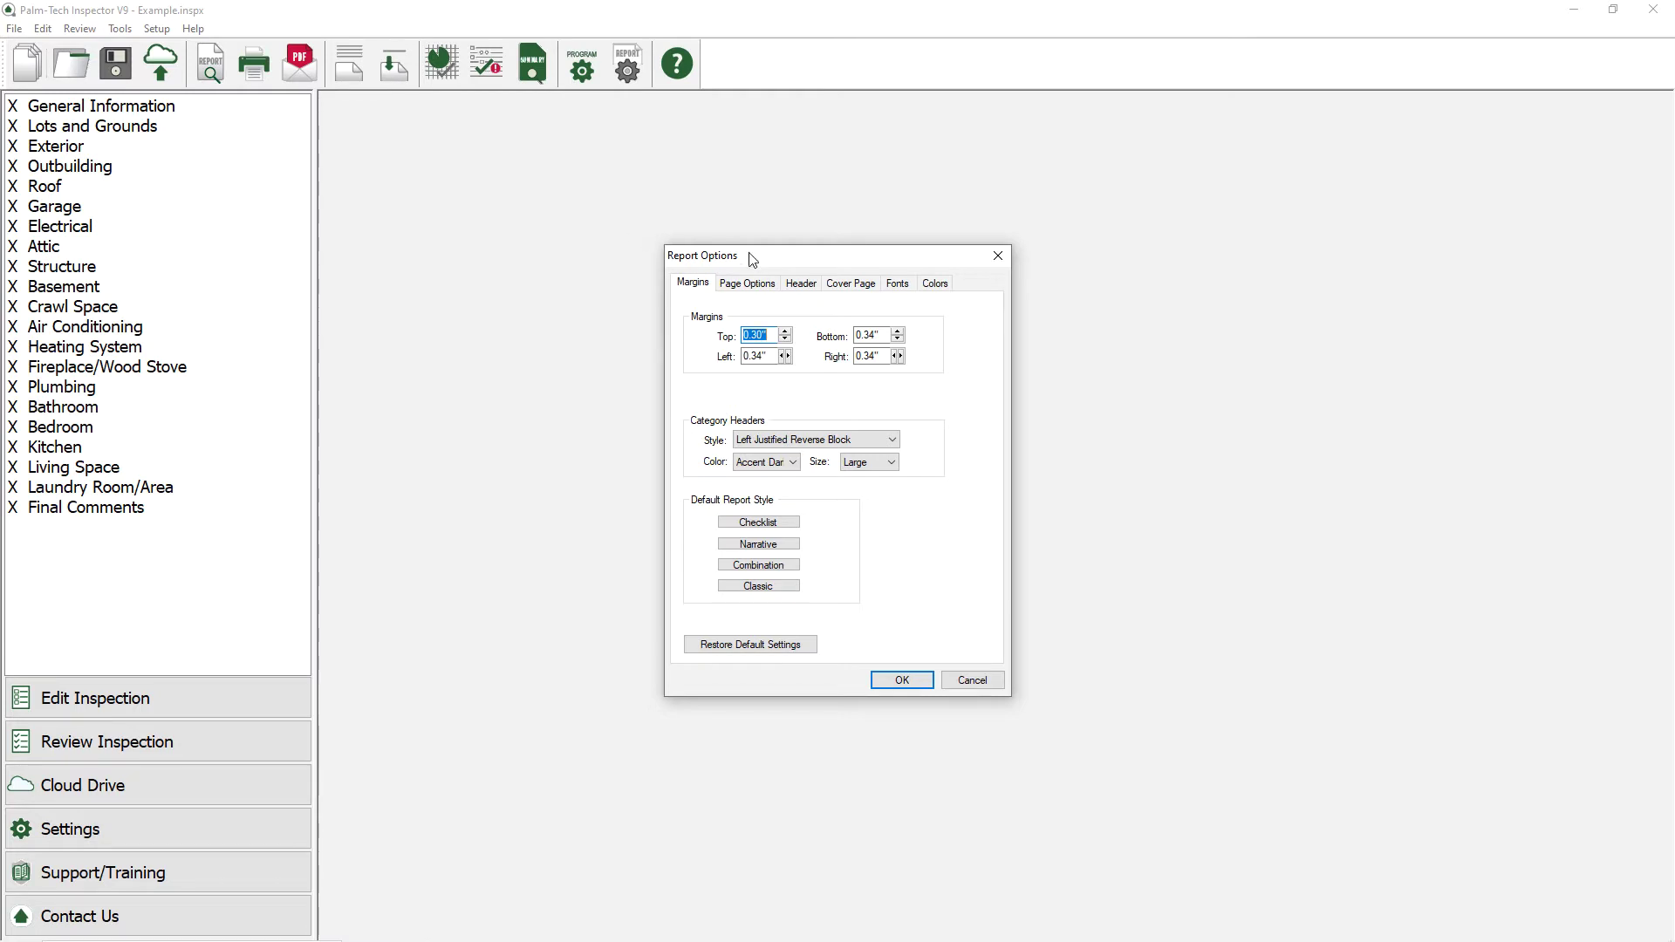
click(793, 283)
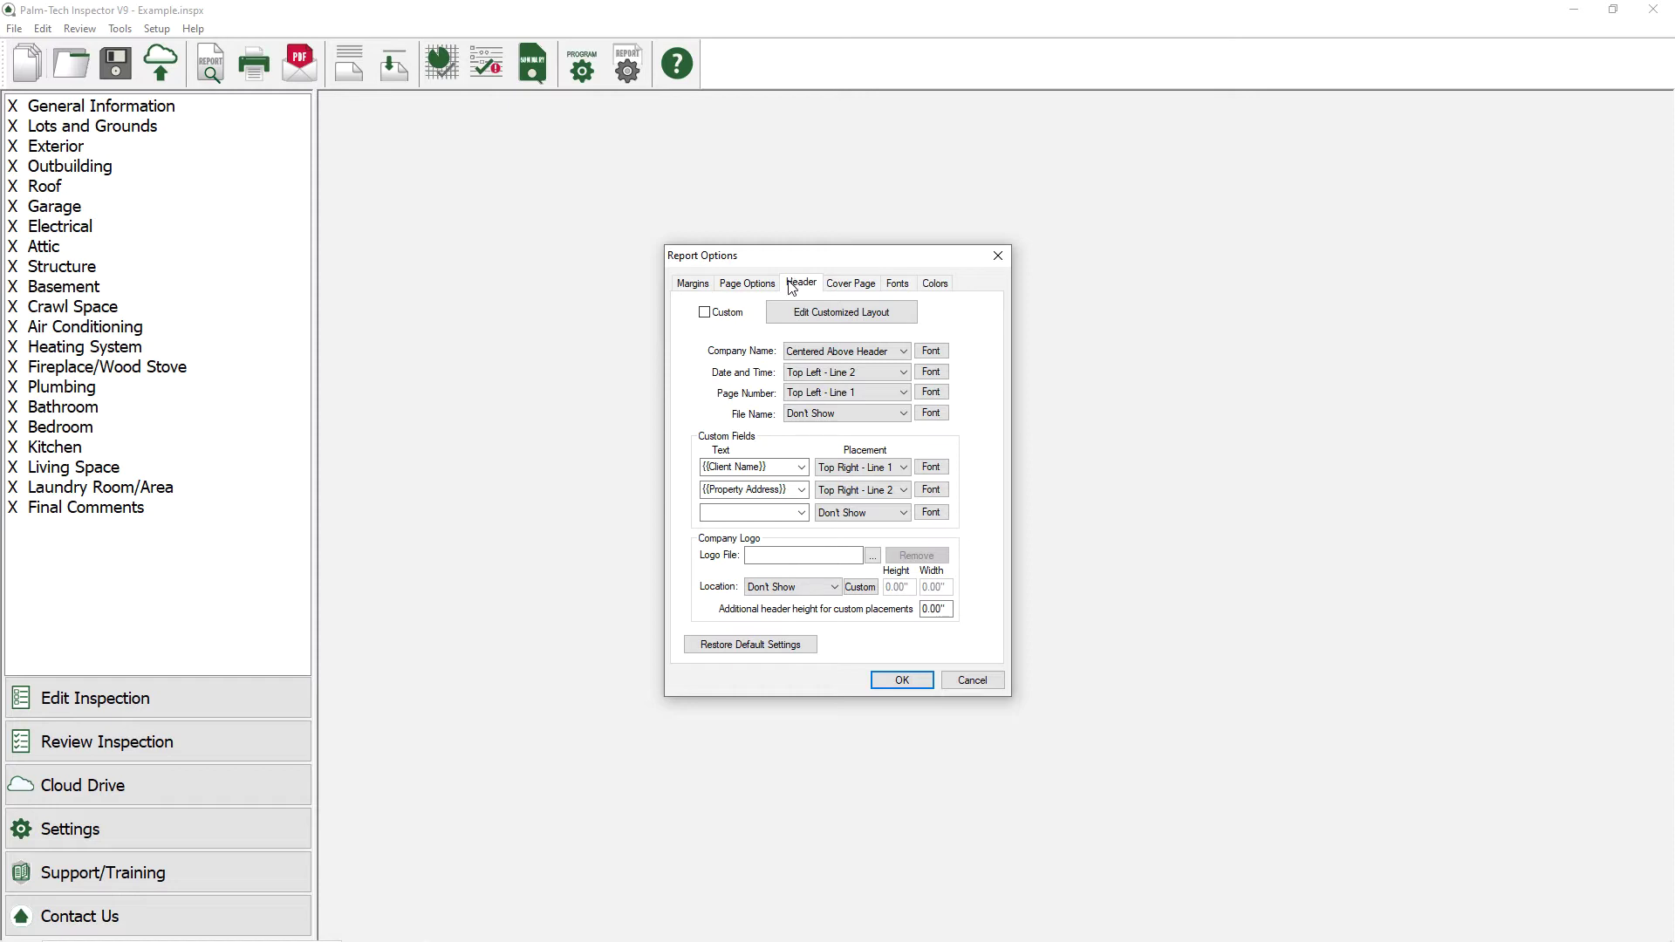
click(736, 314)
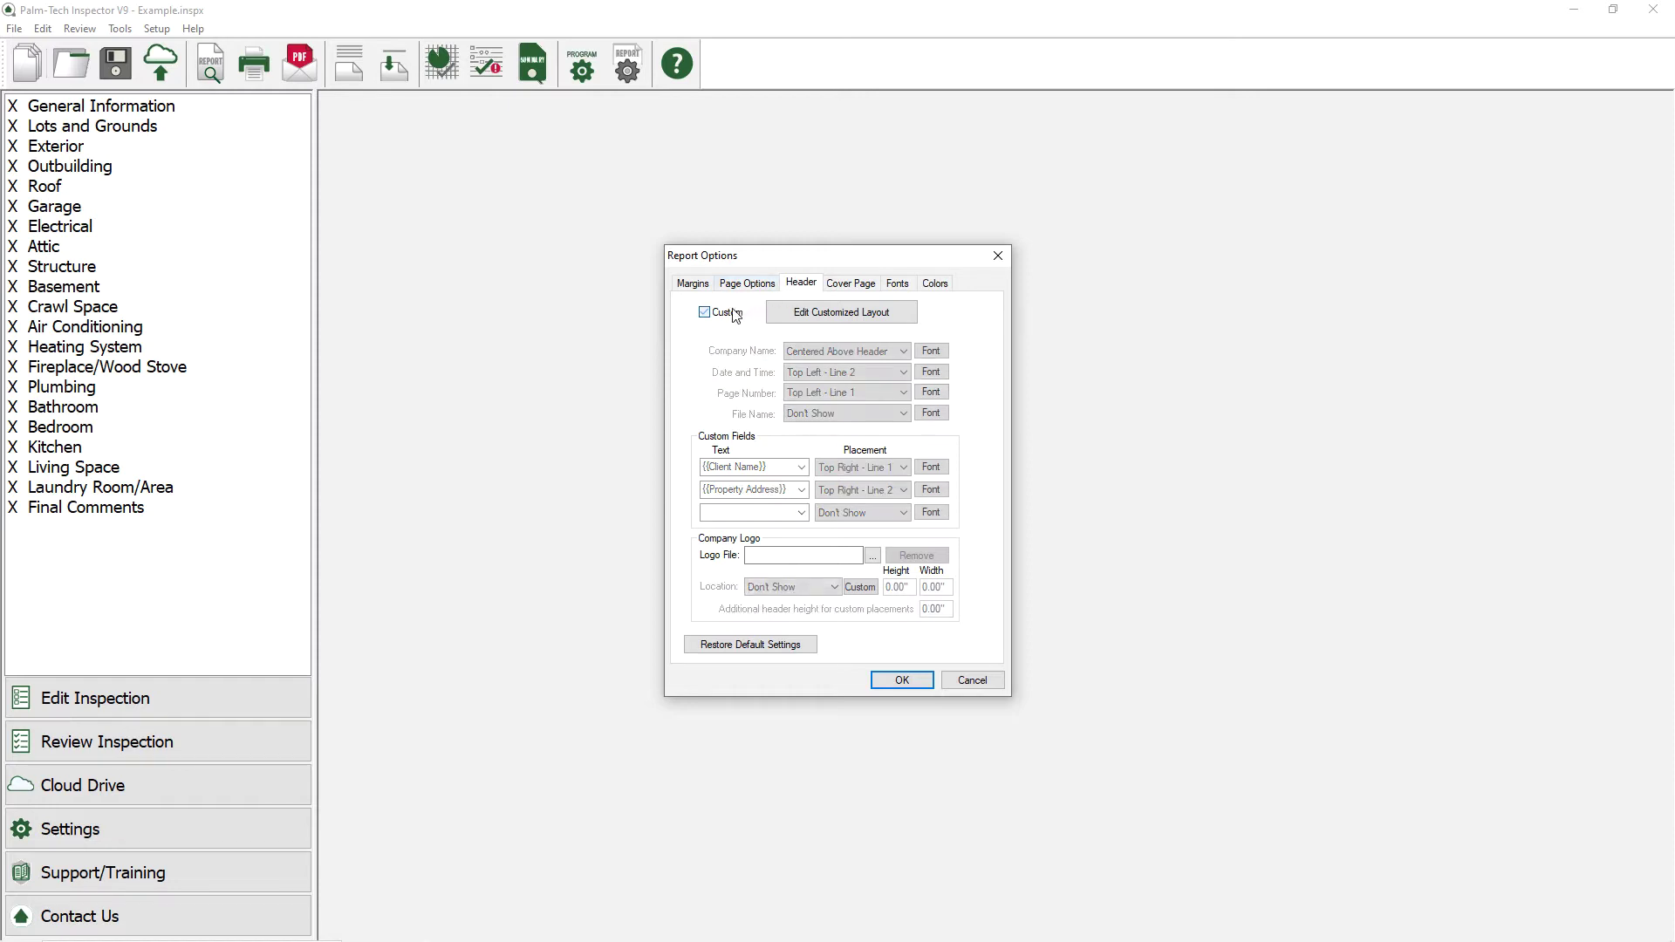
click(796, 316)
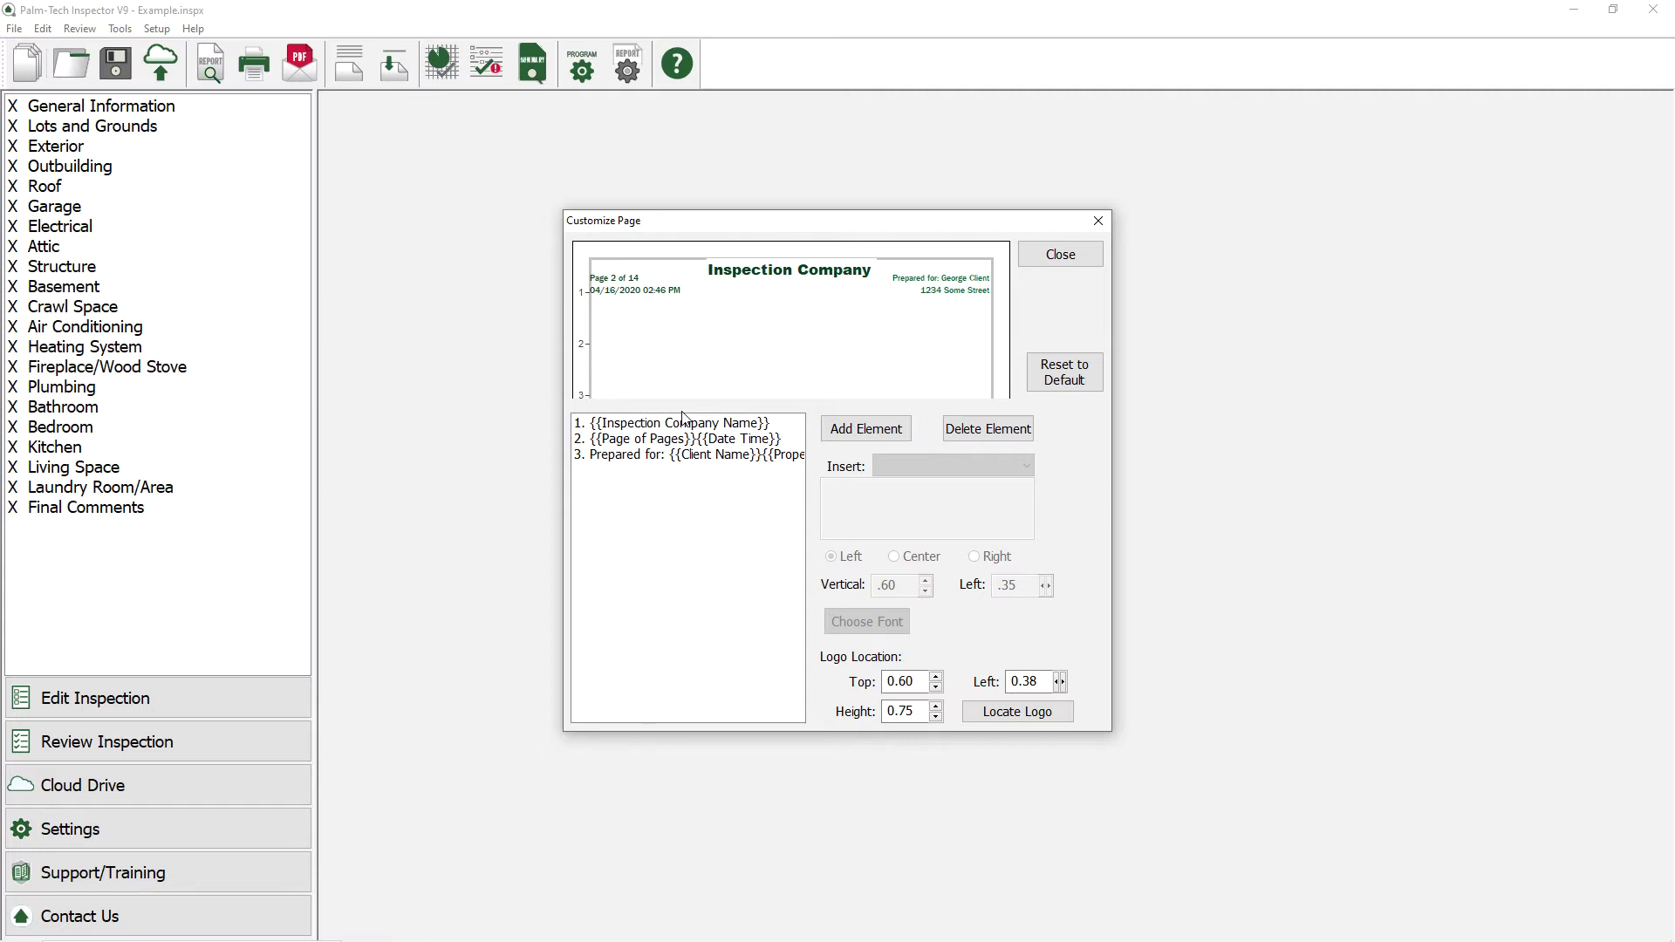
Step: Prefix the {{Property Address}} line of the 'Prepared for' element with 'Property:'
click(694, 456)
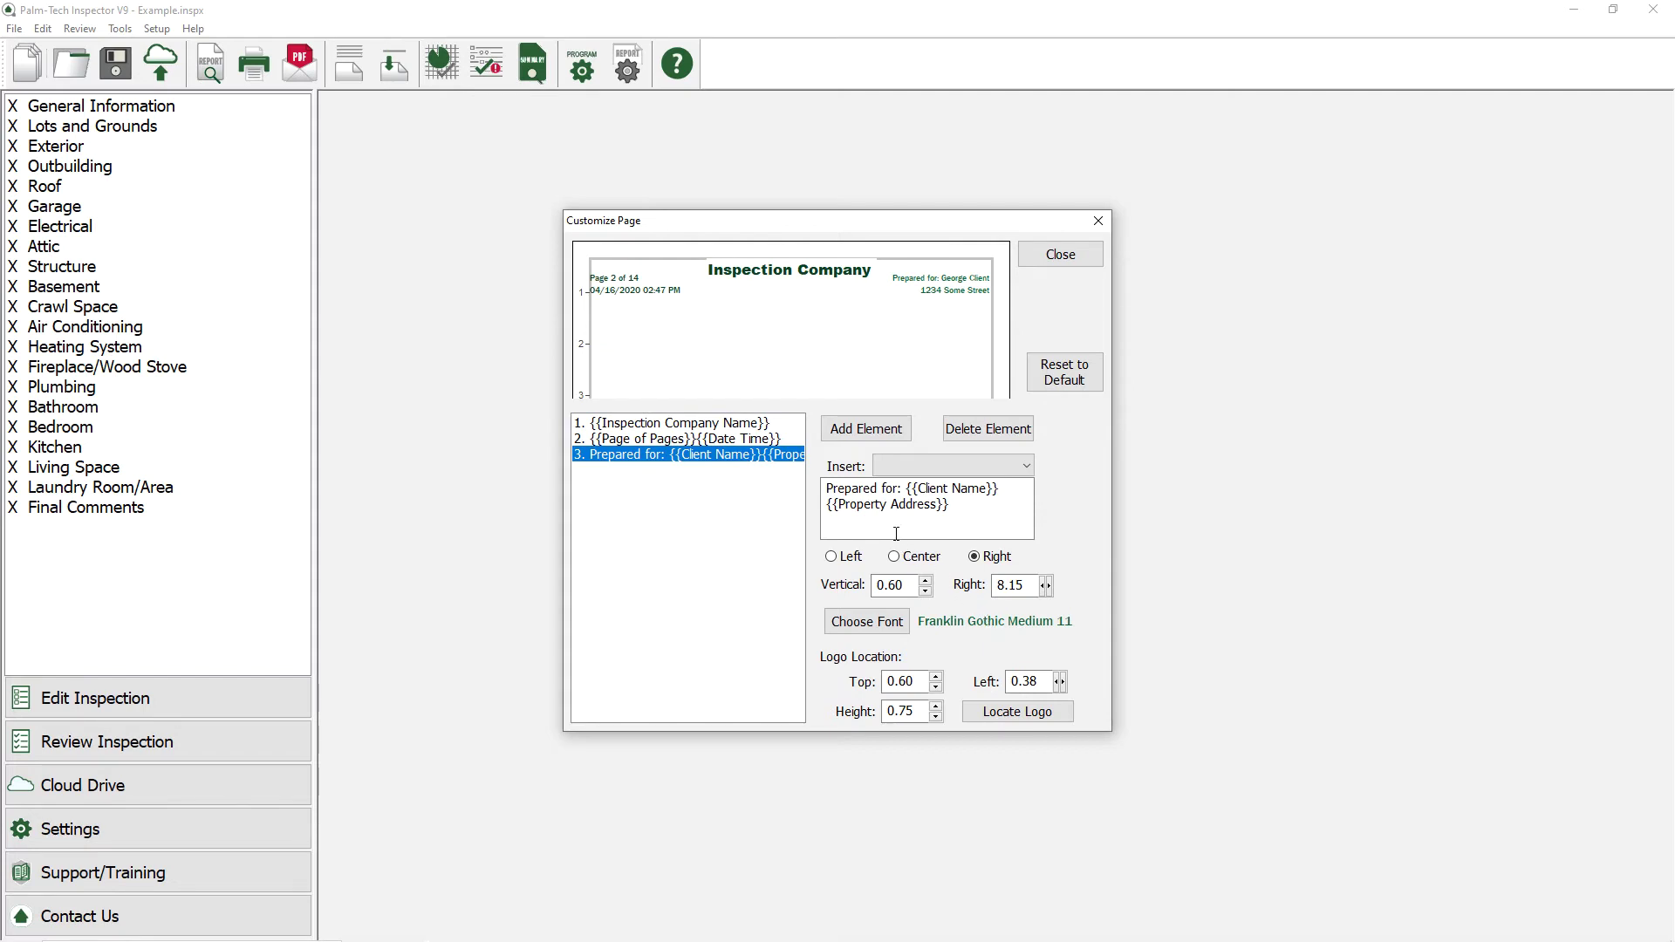
click(829, 503)
text(Property)
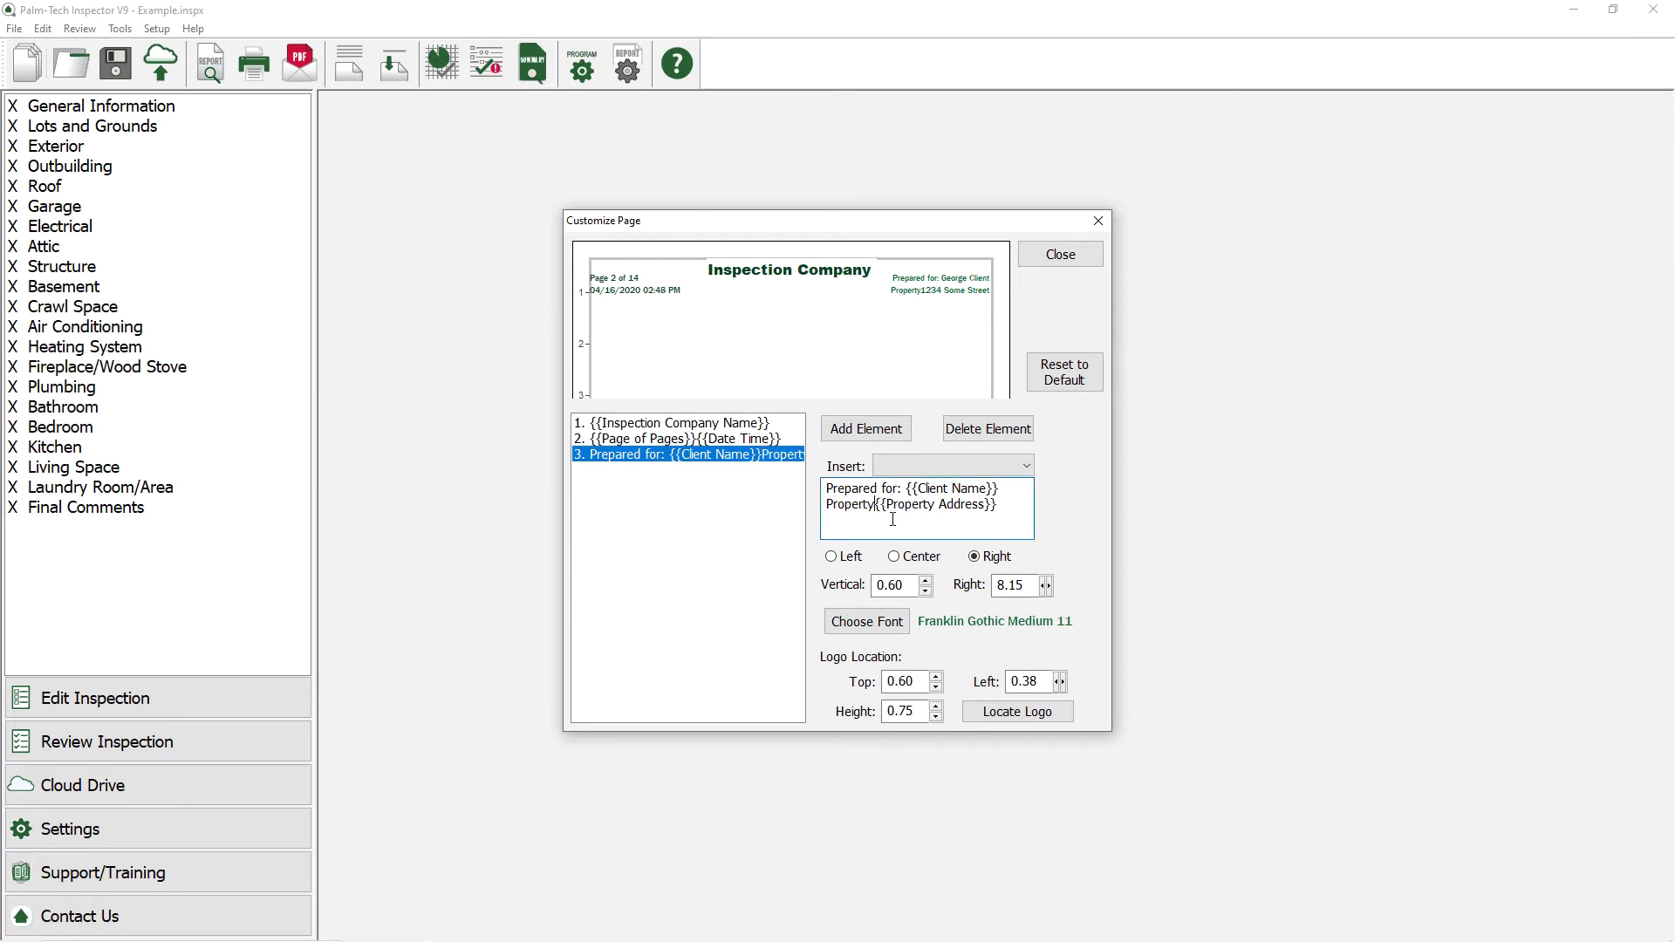
text(:)
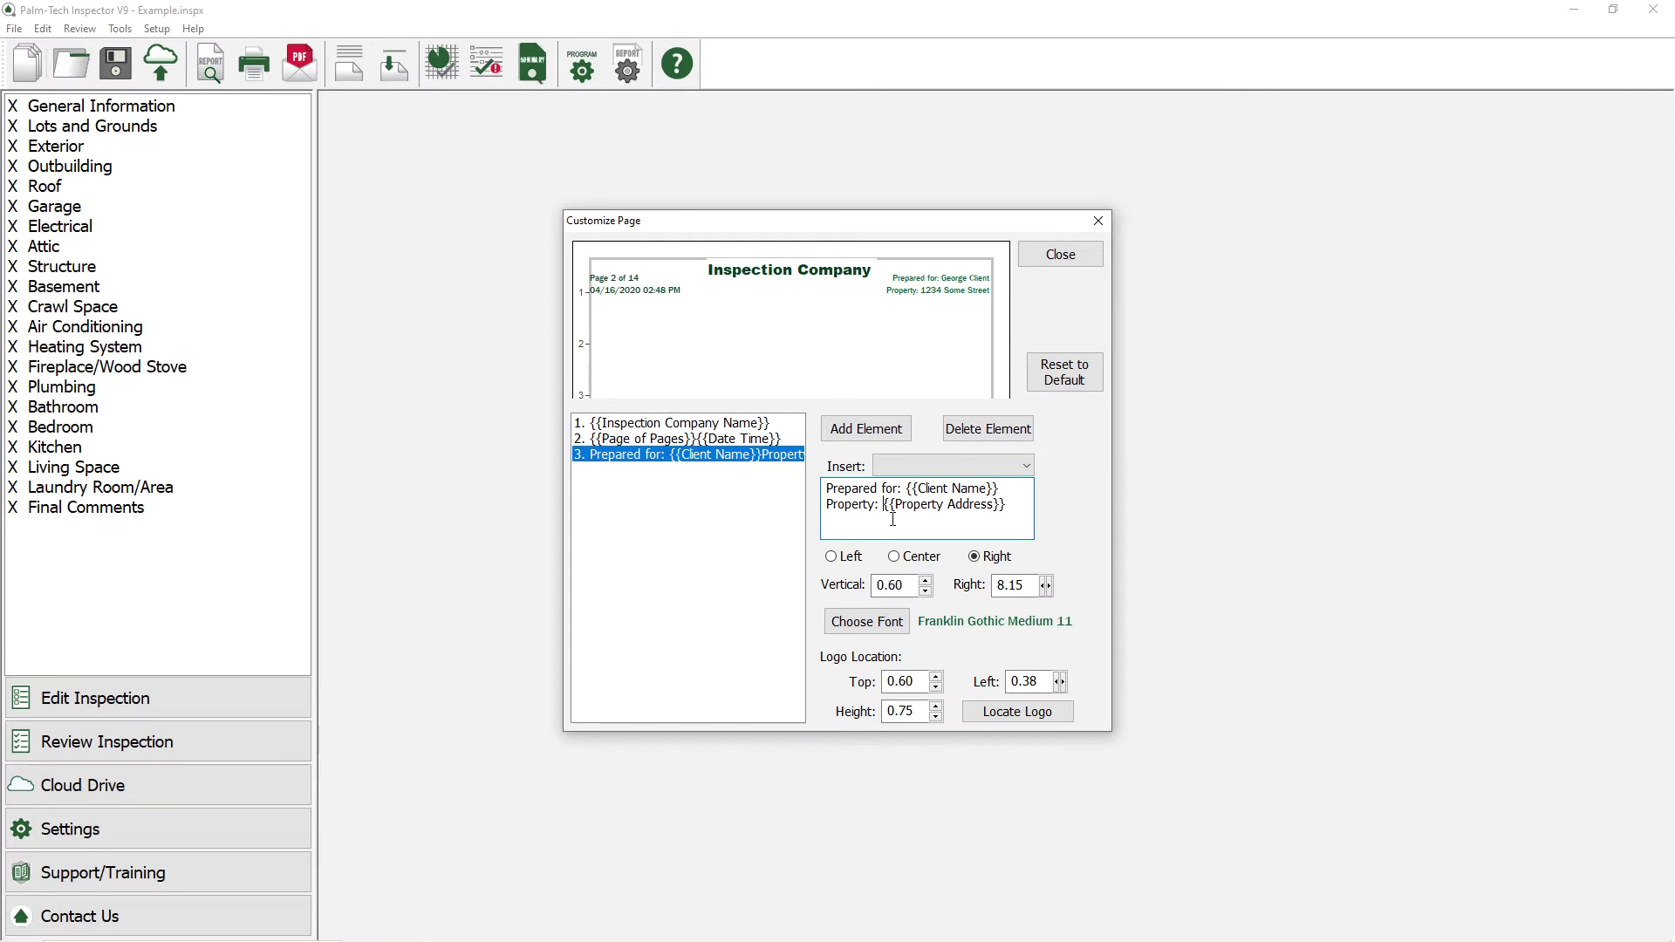
Step: Make the 'Prepared for' element's text Black and left-aligned
click(875, 618)
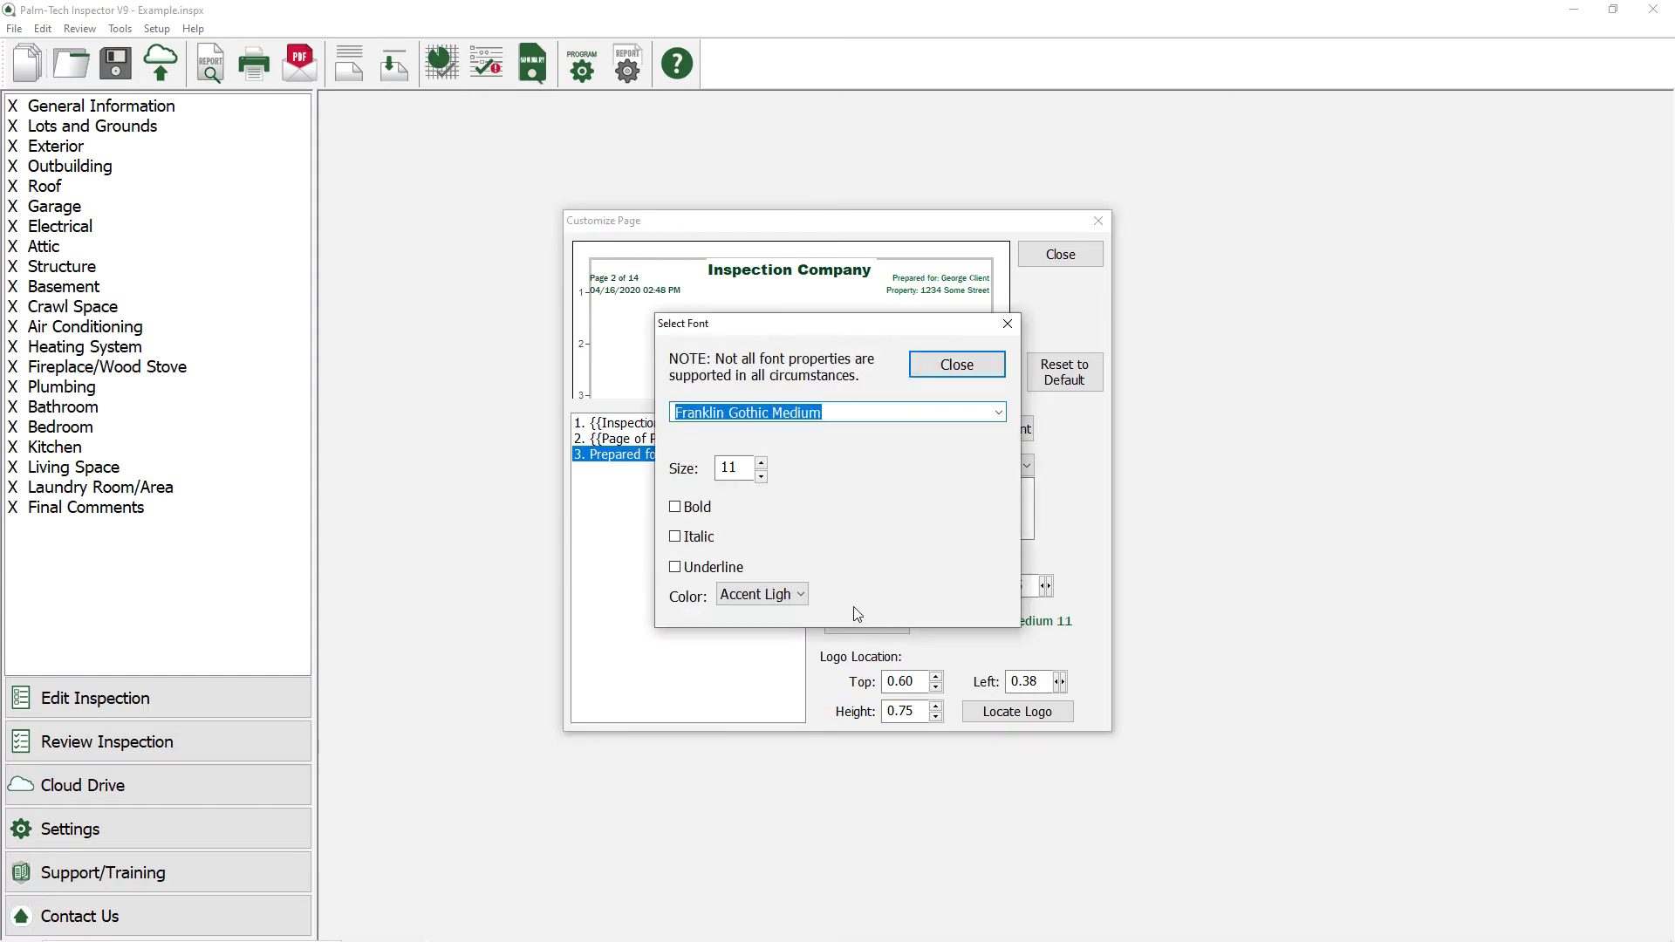
click(787, 598)
click(774, 610)
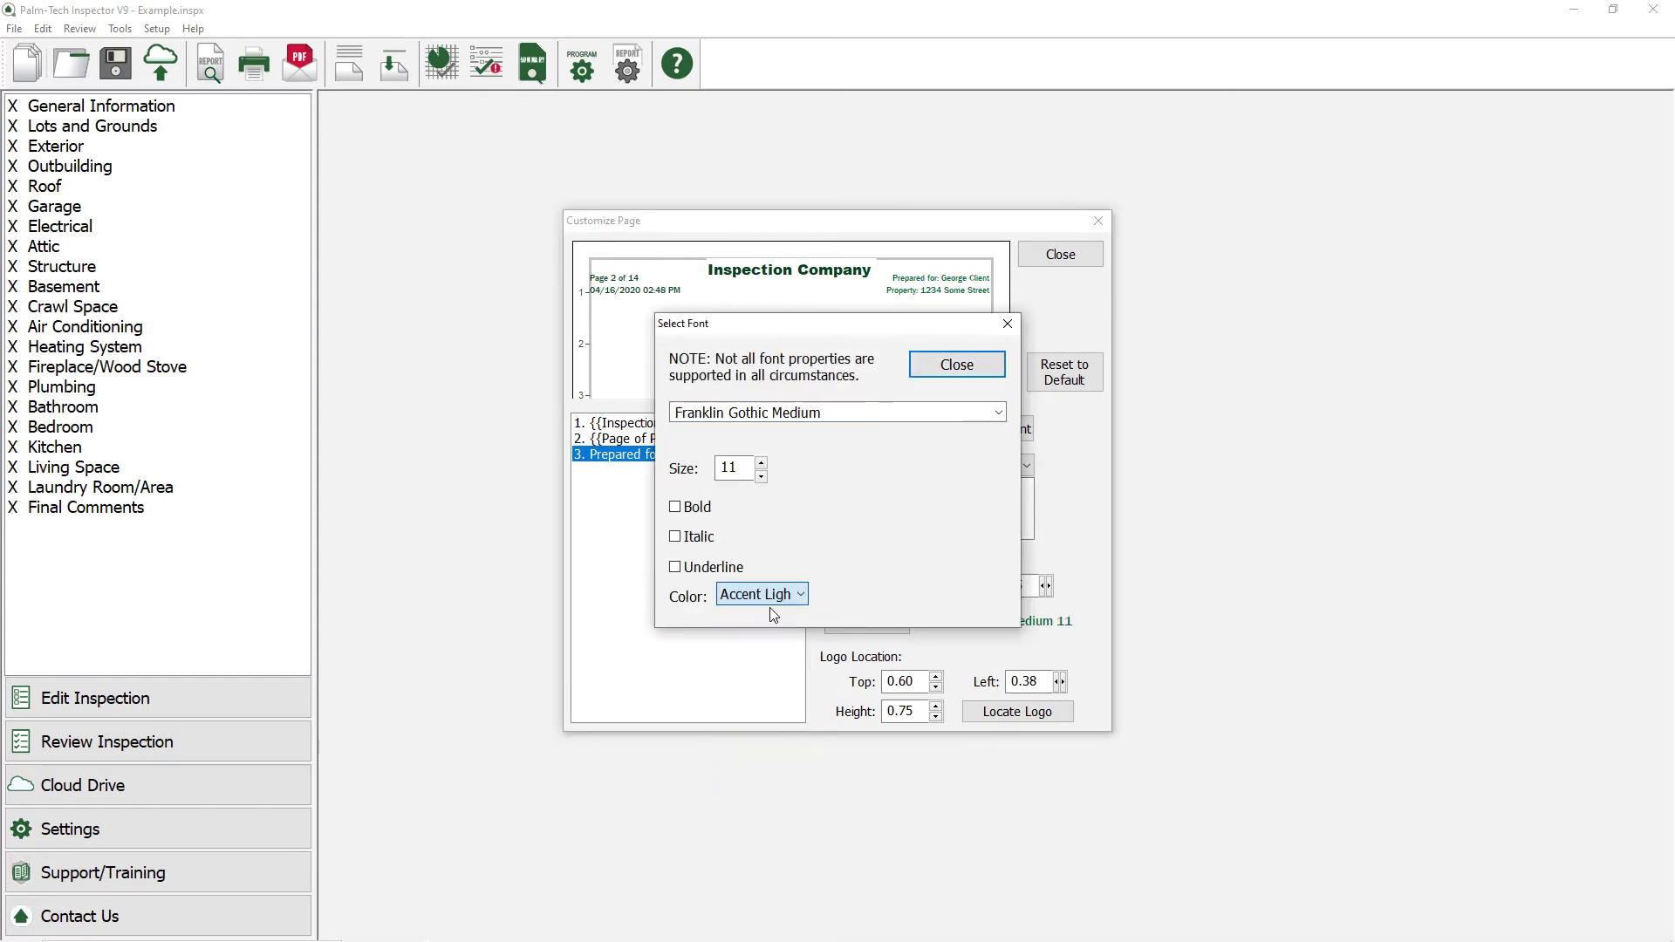
click(949, 367)
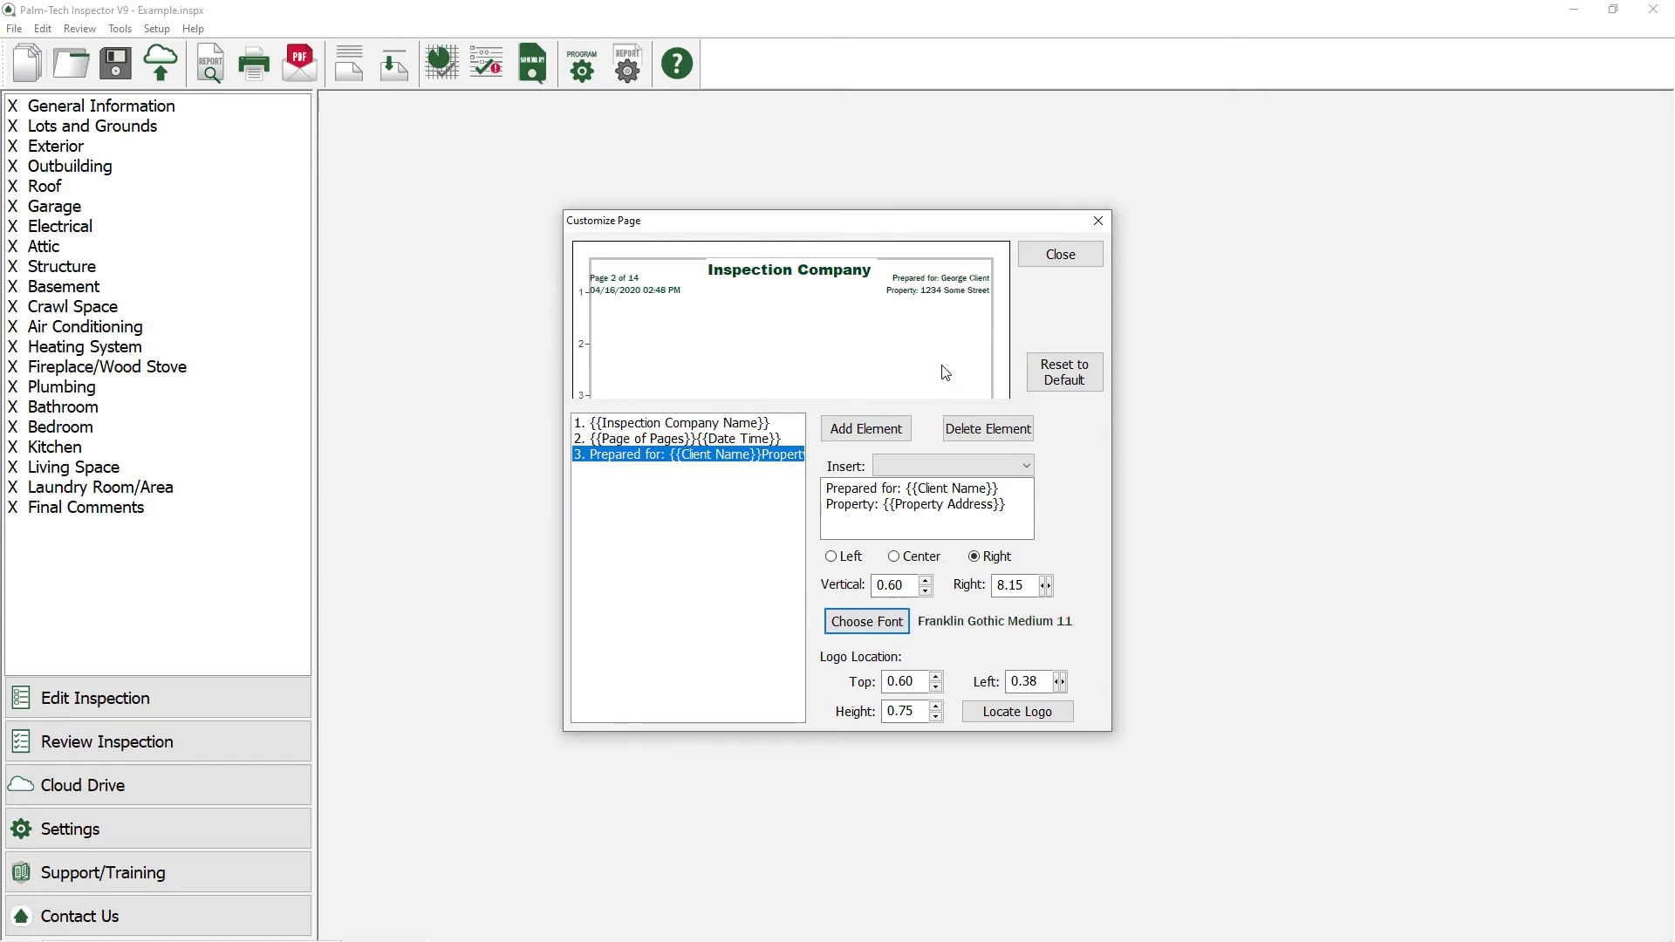
click(857, 563)
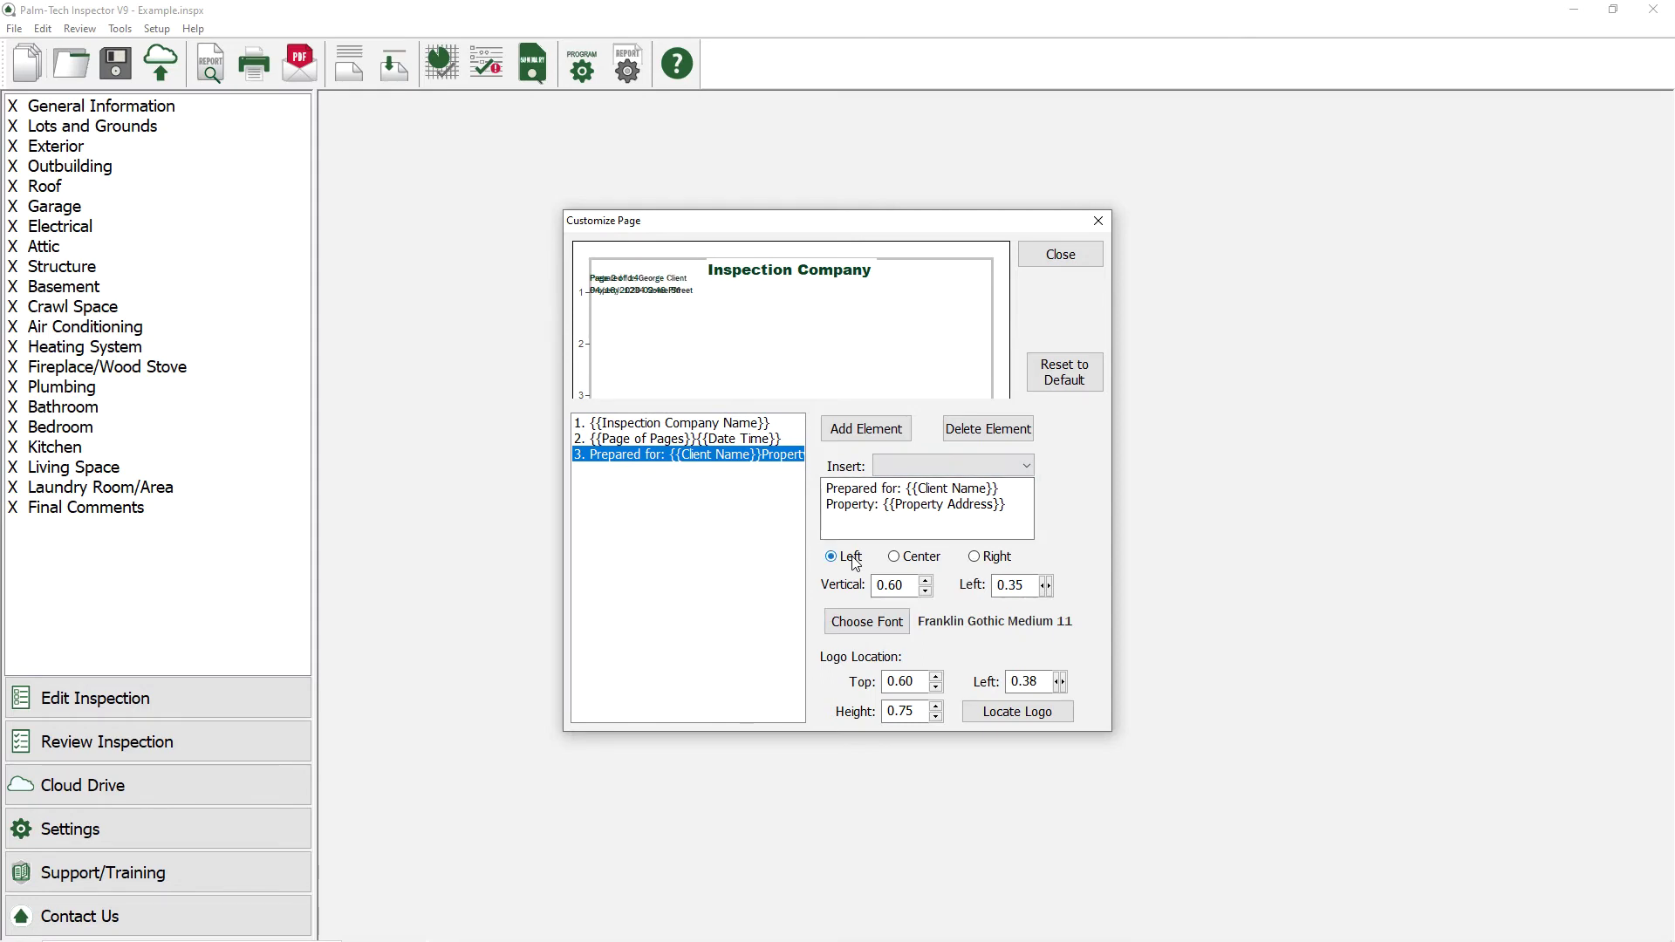
Step: Centre the page-number element and remove its {{Date Time}} field
click(726, 443)
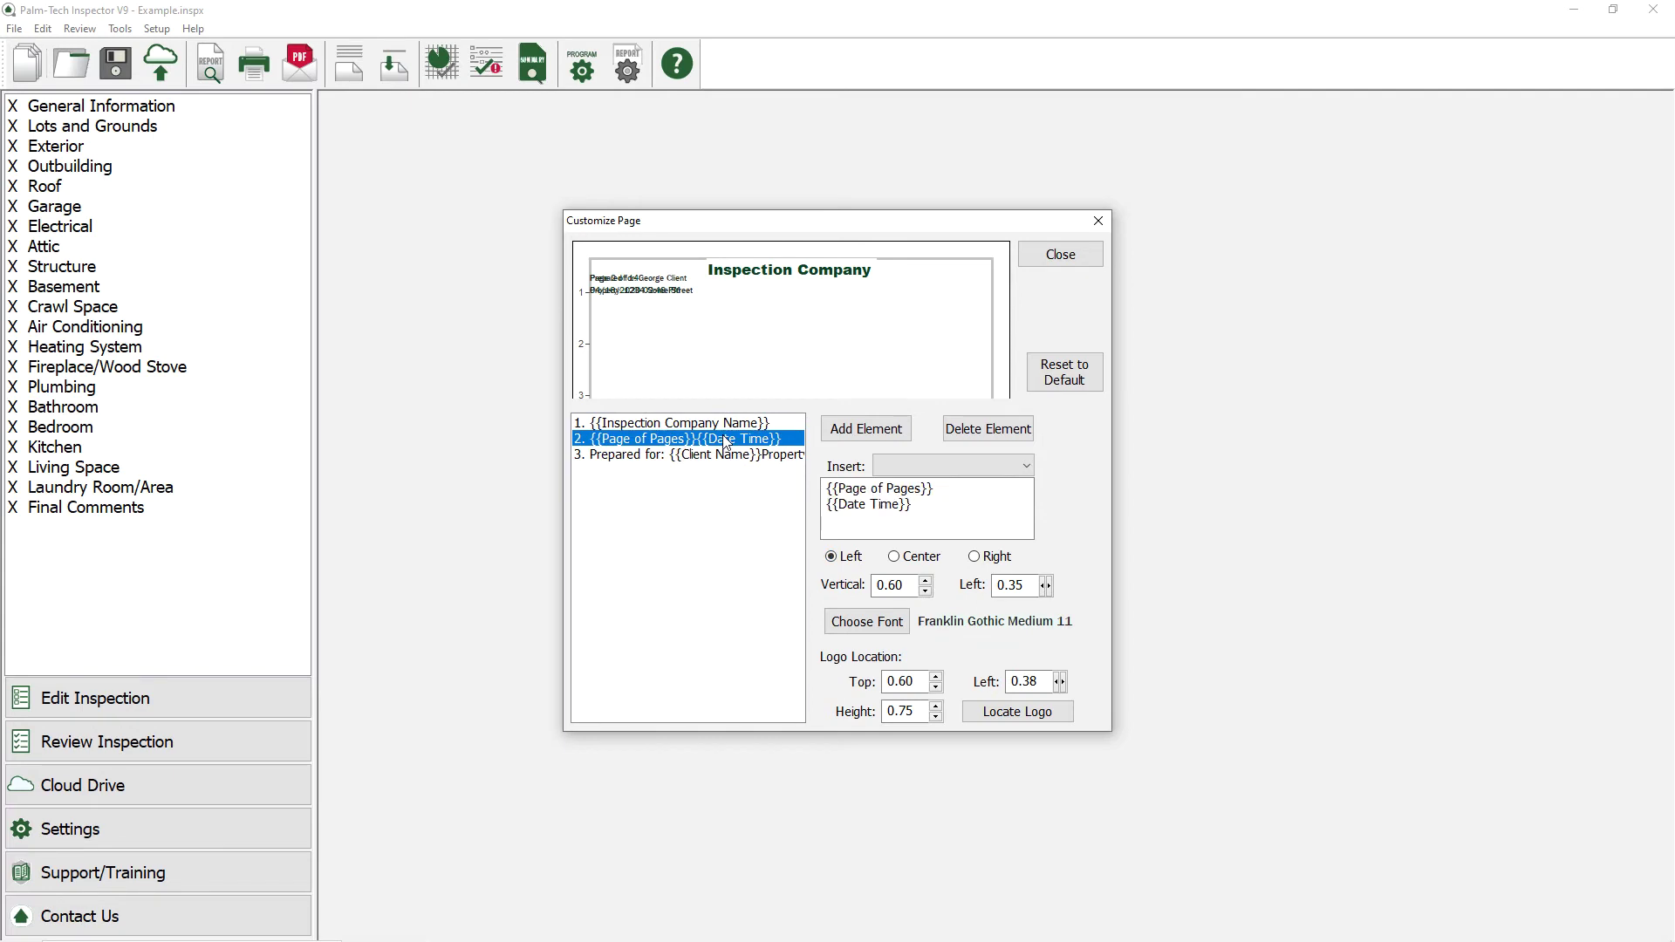
click(895, 558)
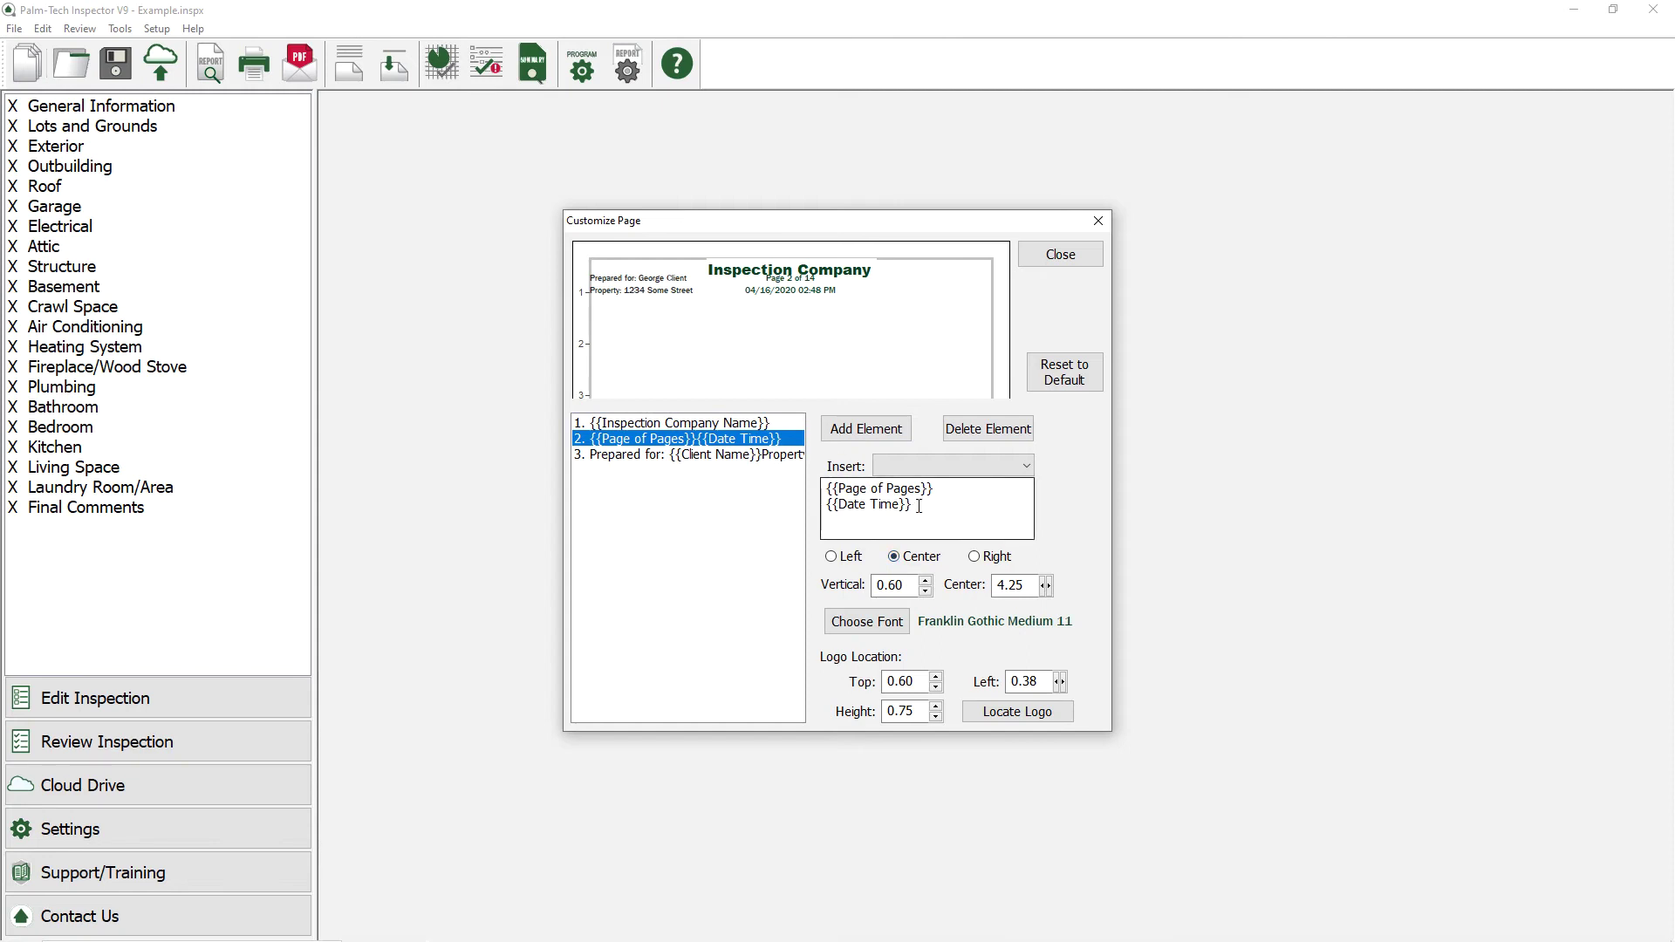
drag(913, 505, 819, 510)
key(Delete)
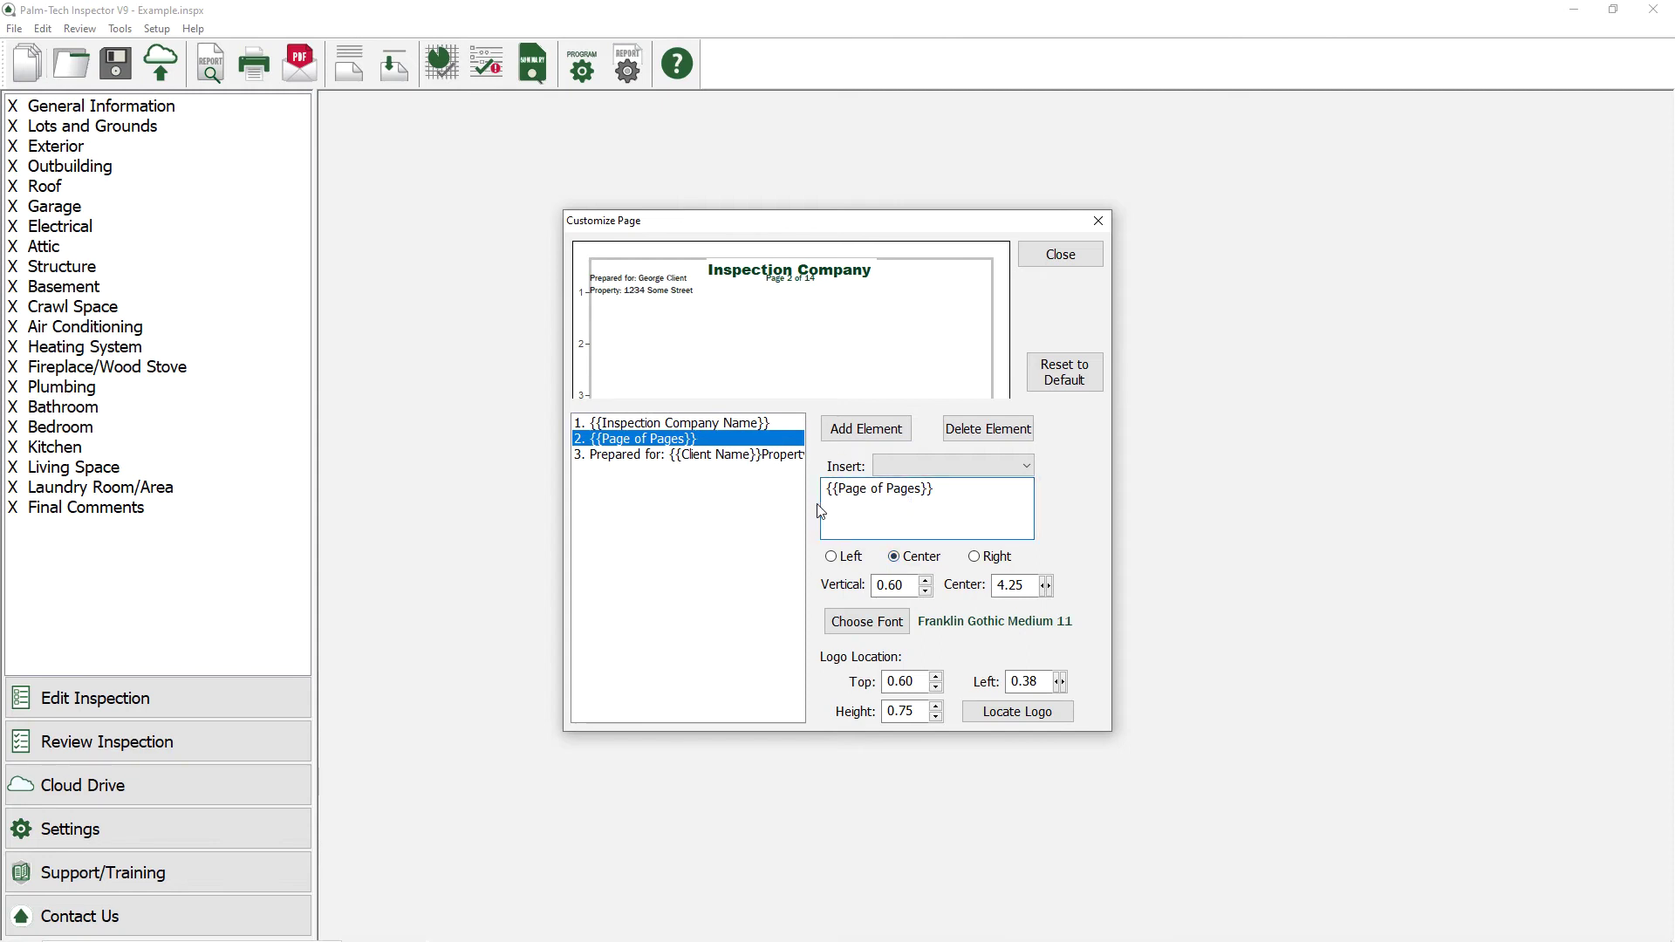
Step: Move the page-number element down to vertical position 1.47
click(911, 585)
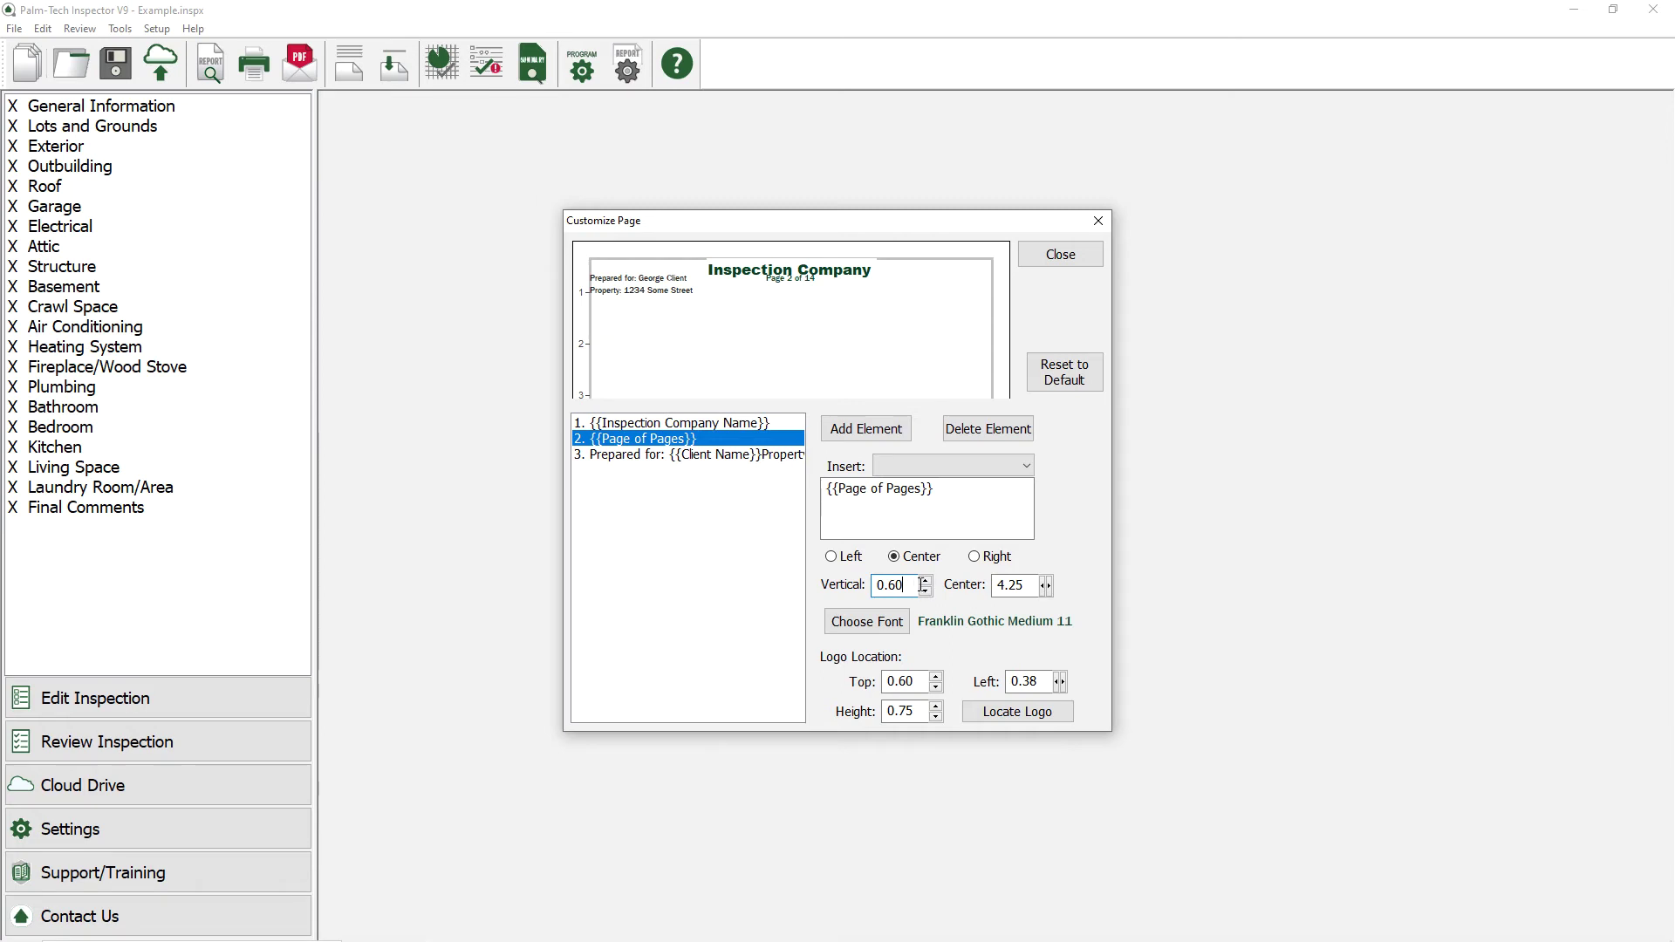
click(927, 580)
click(927, 580)
click(927, 580)
drag(927, 580, 927, 580)
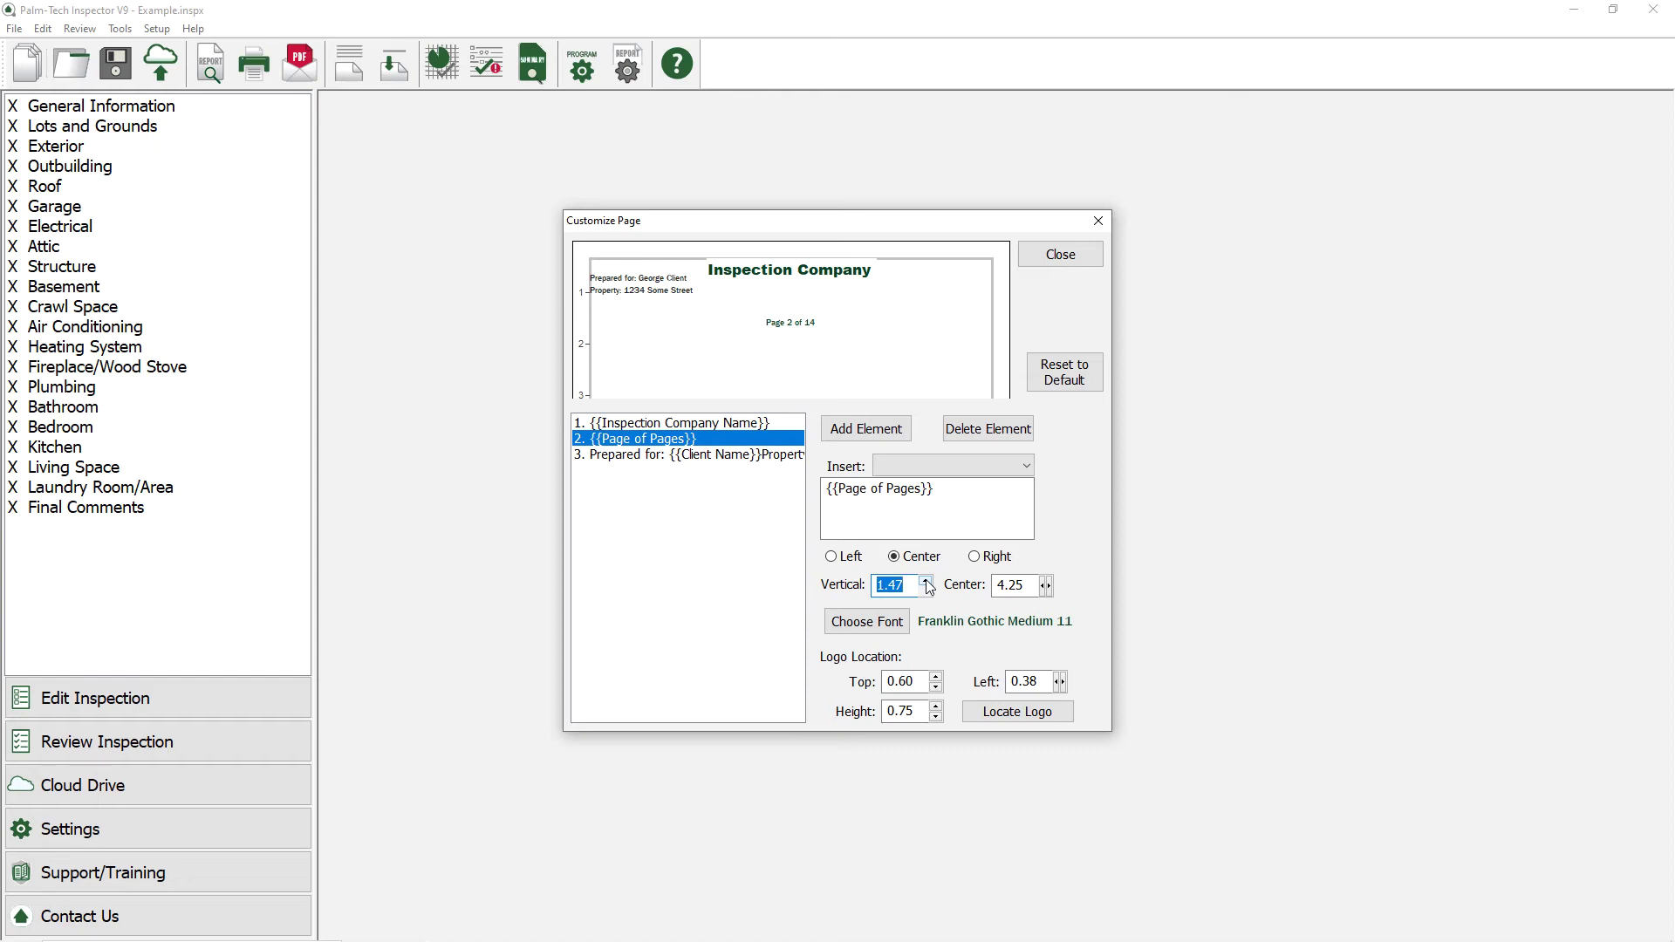
Step: Set the page-number element's font colour to Black
click(883, 621)
click(788, 597)
click(775, 610)
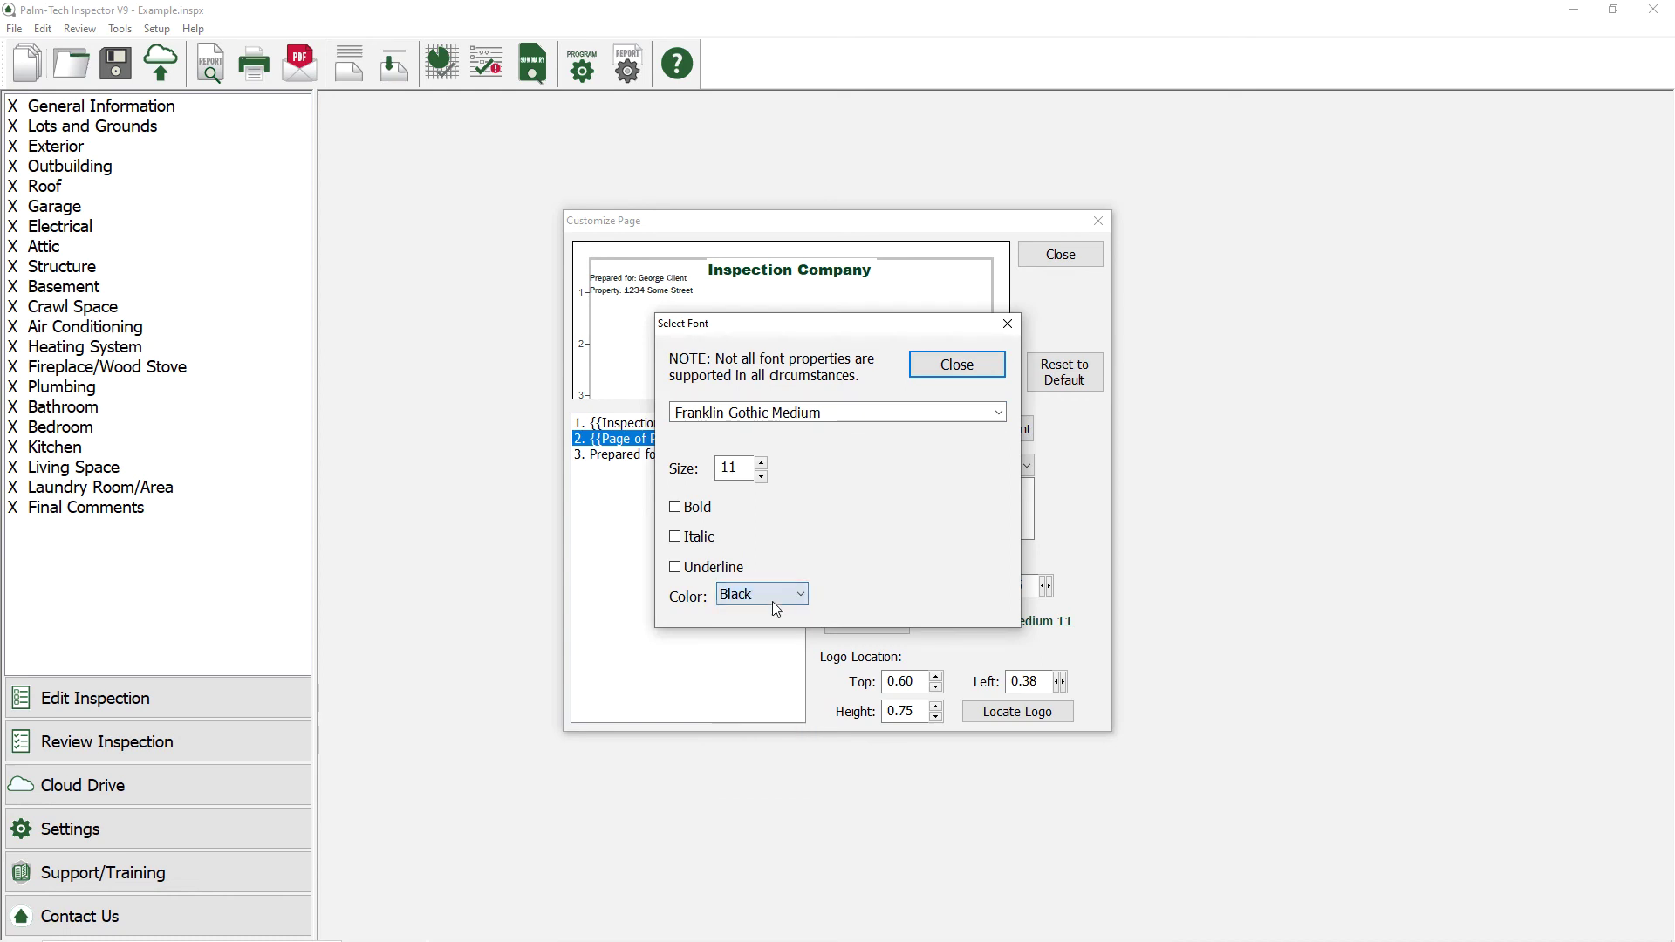
click(936, 370)
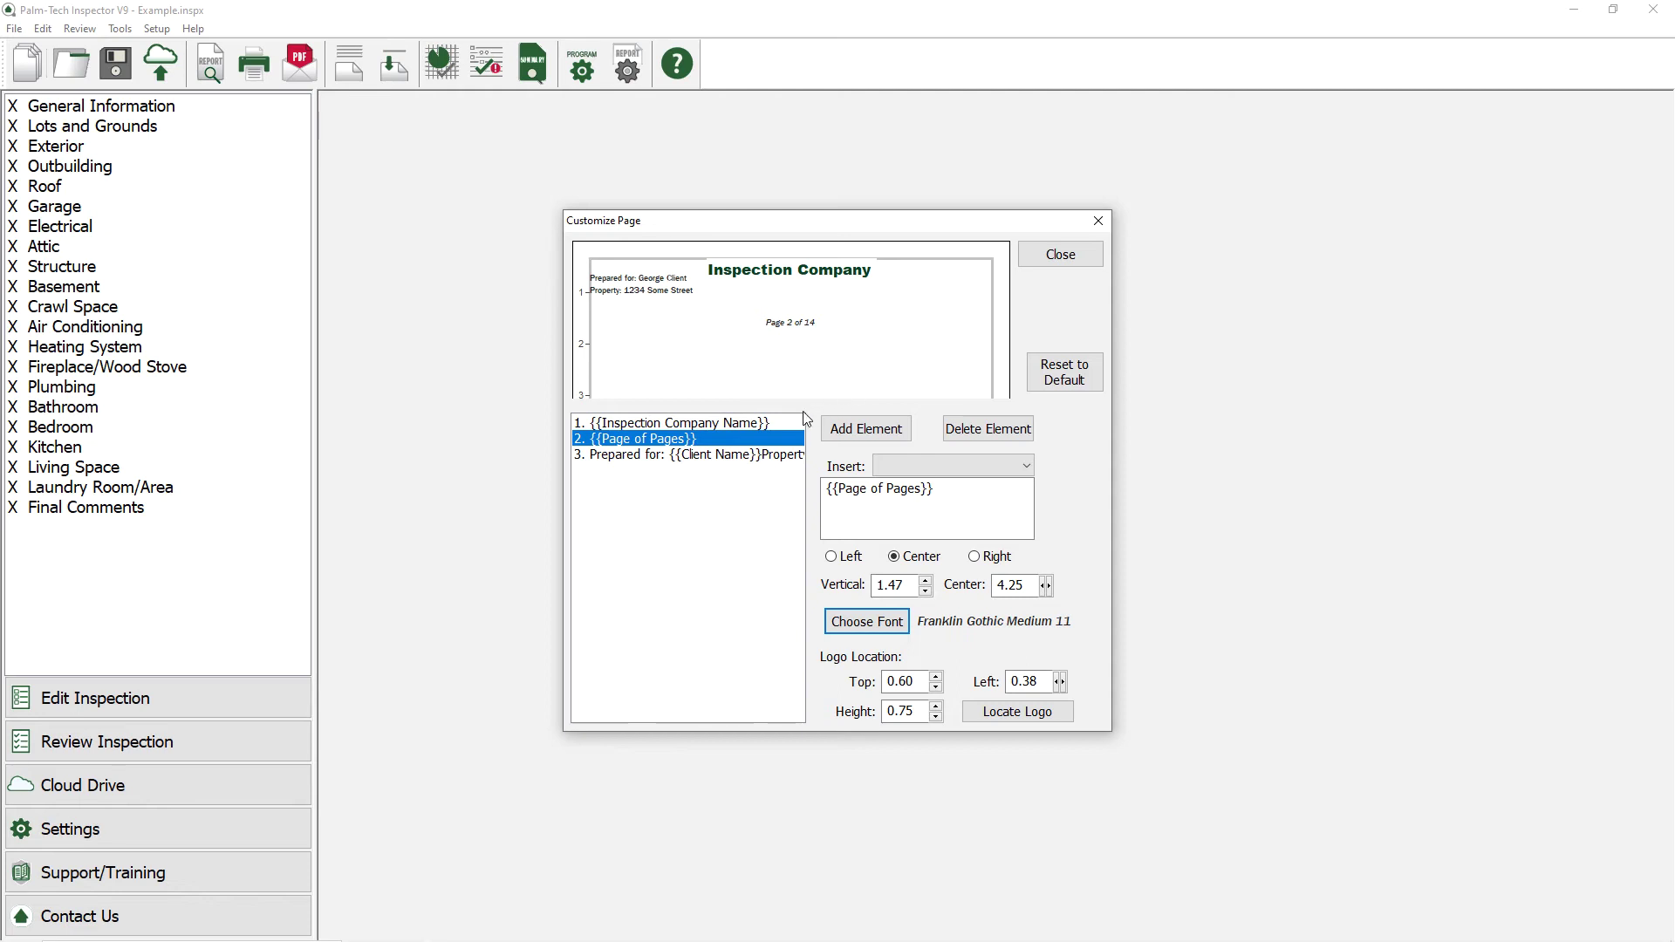
Step: Right-align the company name in black Arial Black 16 and open the logo image picker
click(781, 424)
click(990, 563)
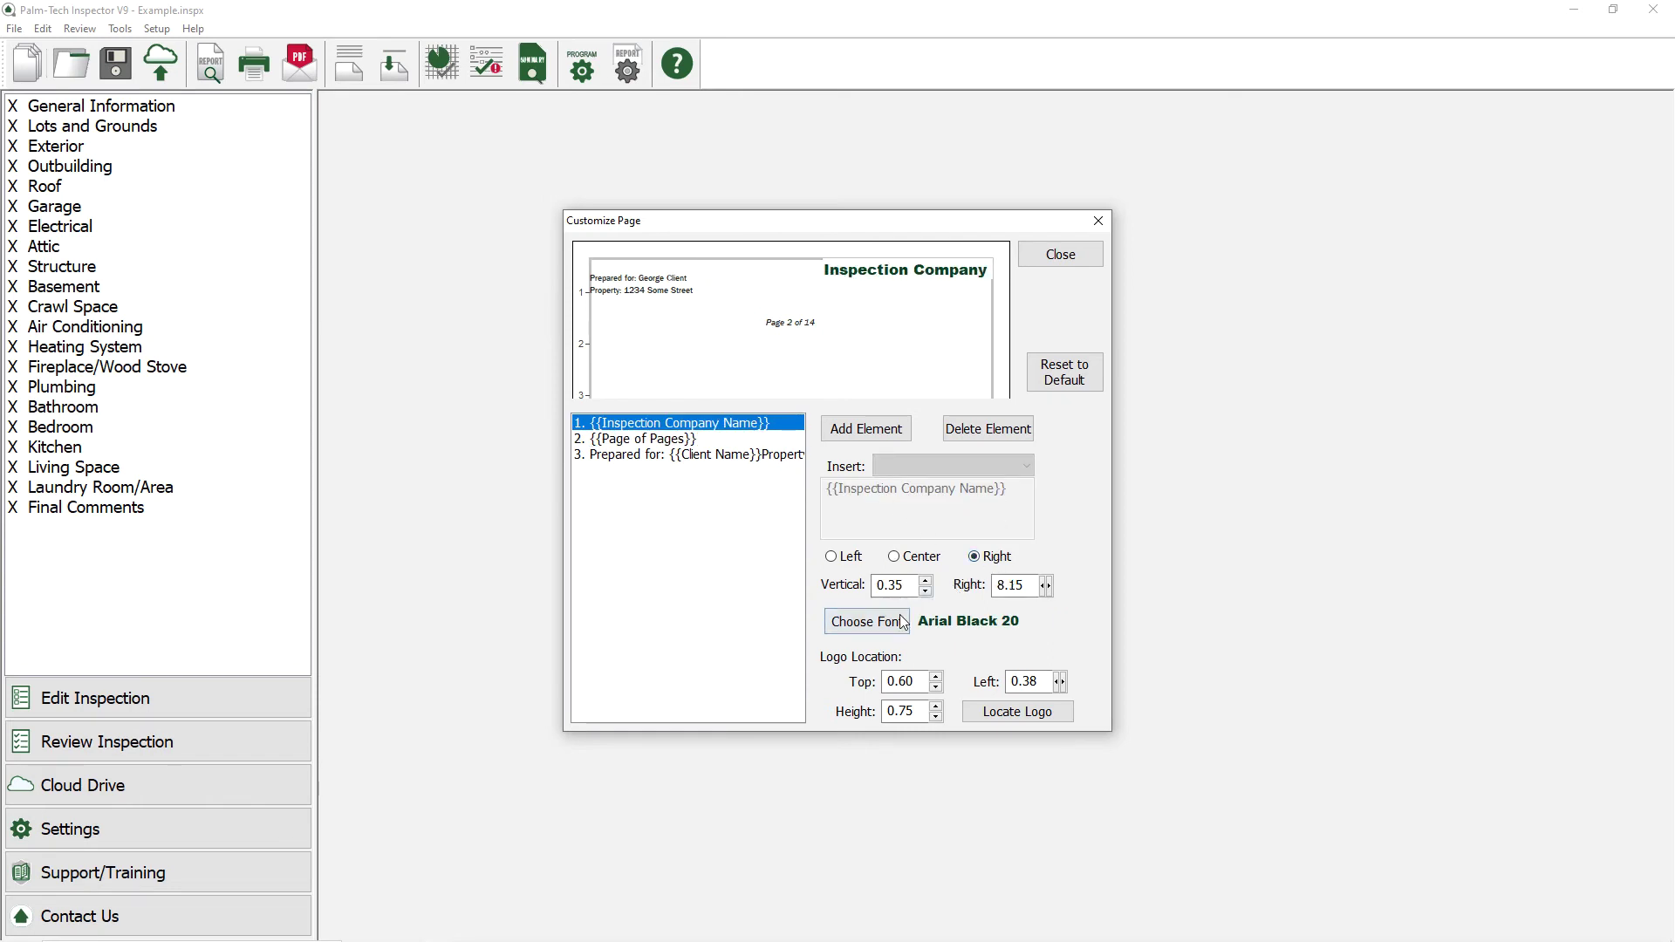
click(867, 621)
click(771, 596)
scroll(761, 662, up, 3)
click(750, 618)
click(760, 476)
click(761, 477)
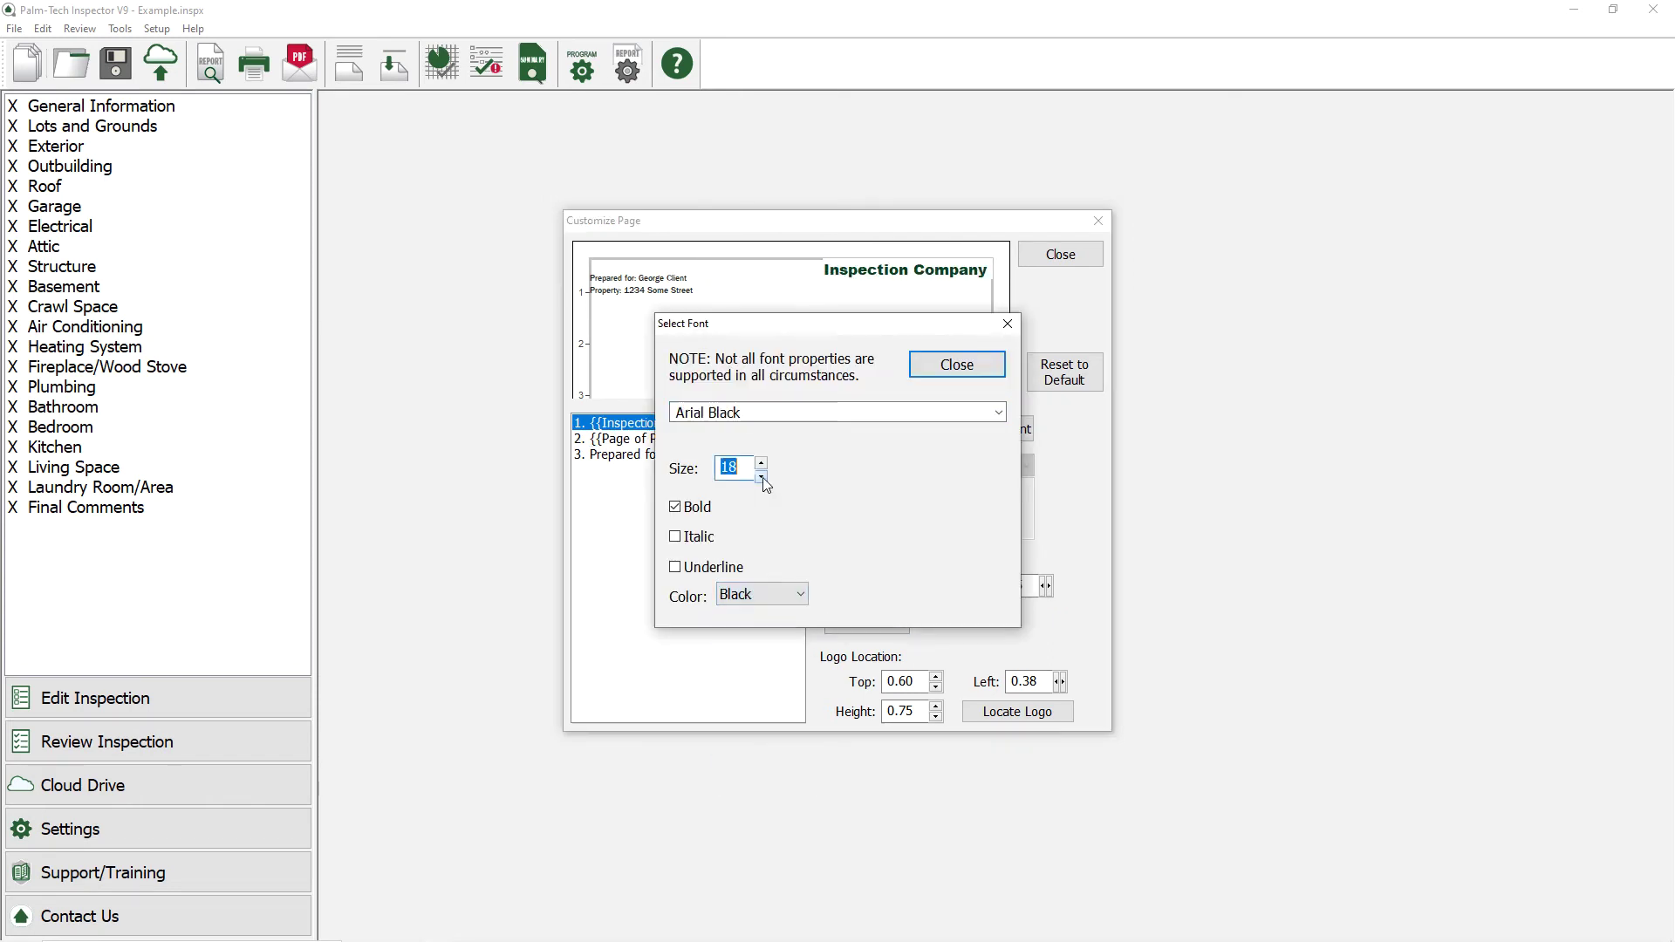
click(761, 476)
click(760, 476)
click(926, 376)
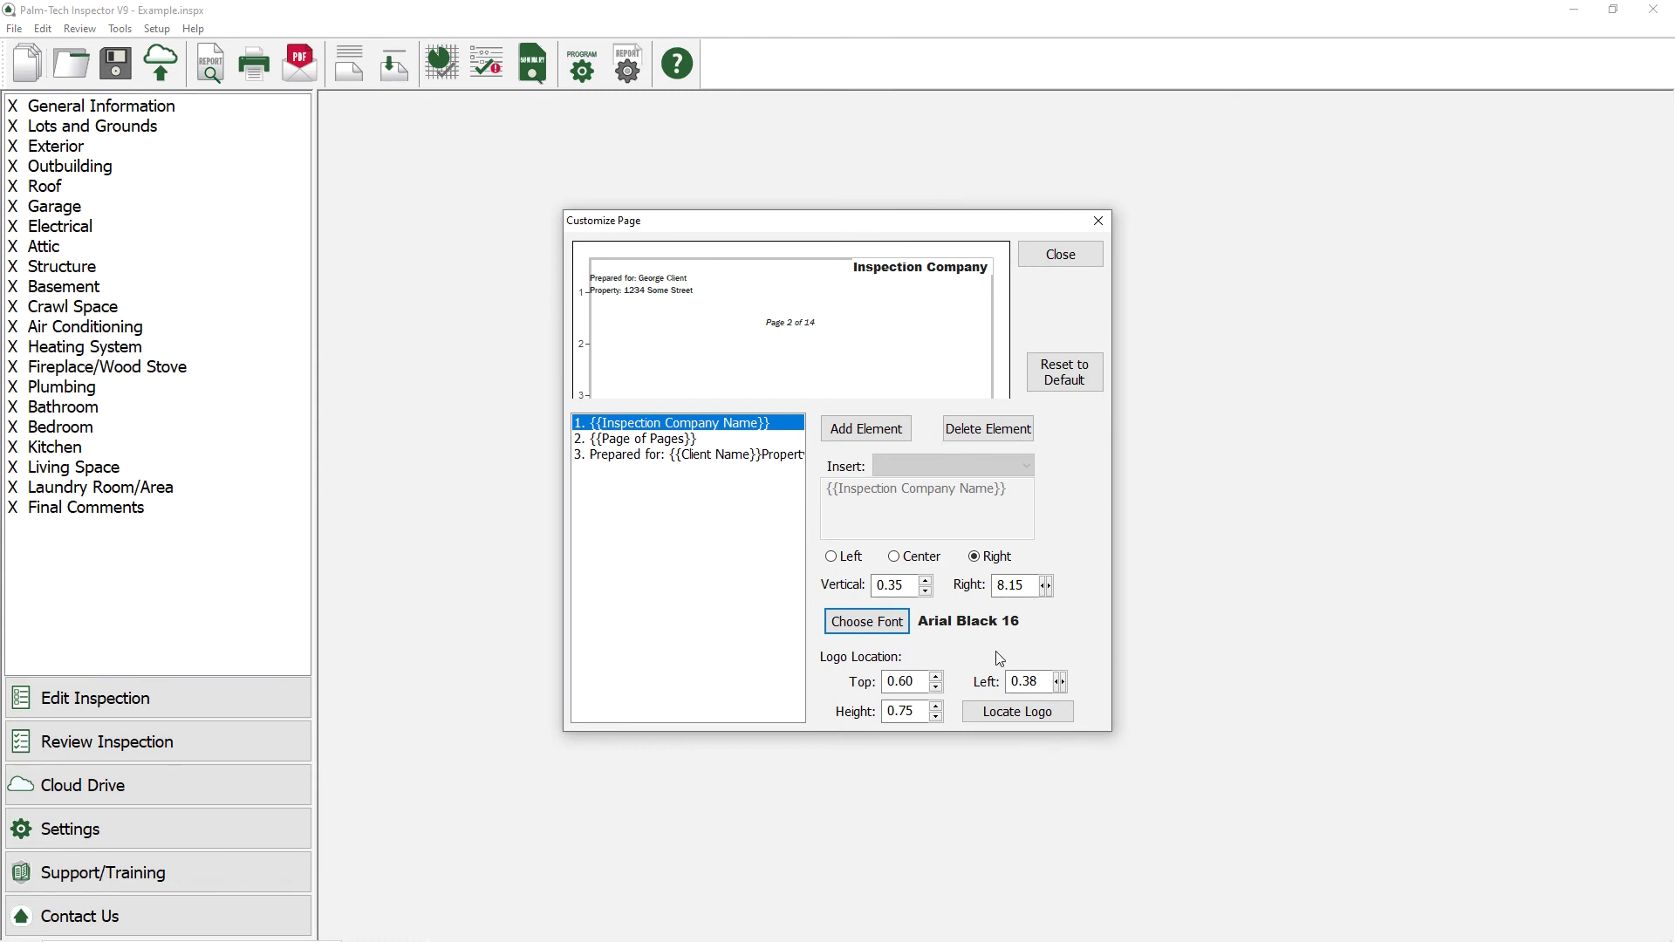
click(1006, 710)
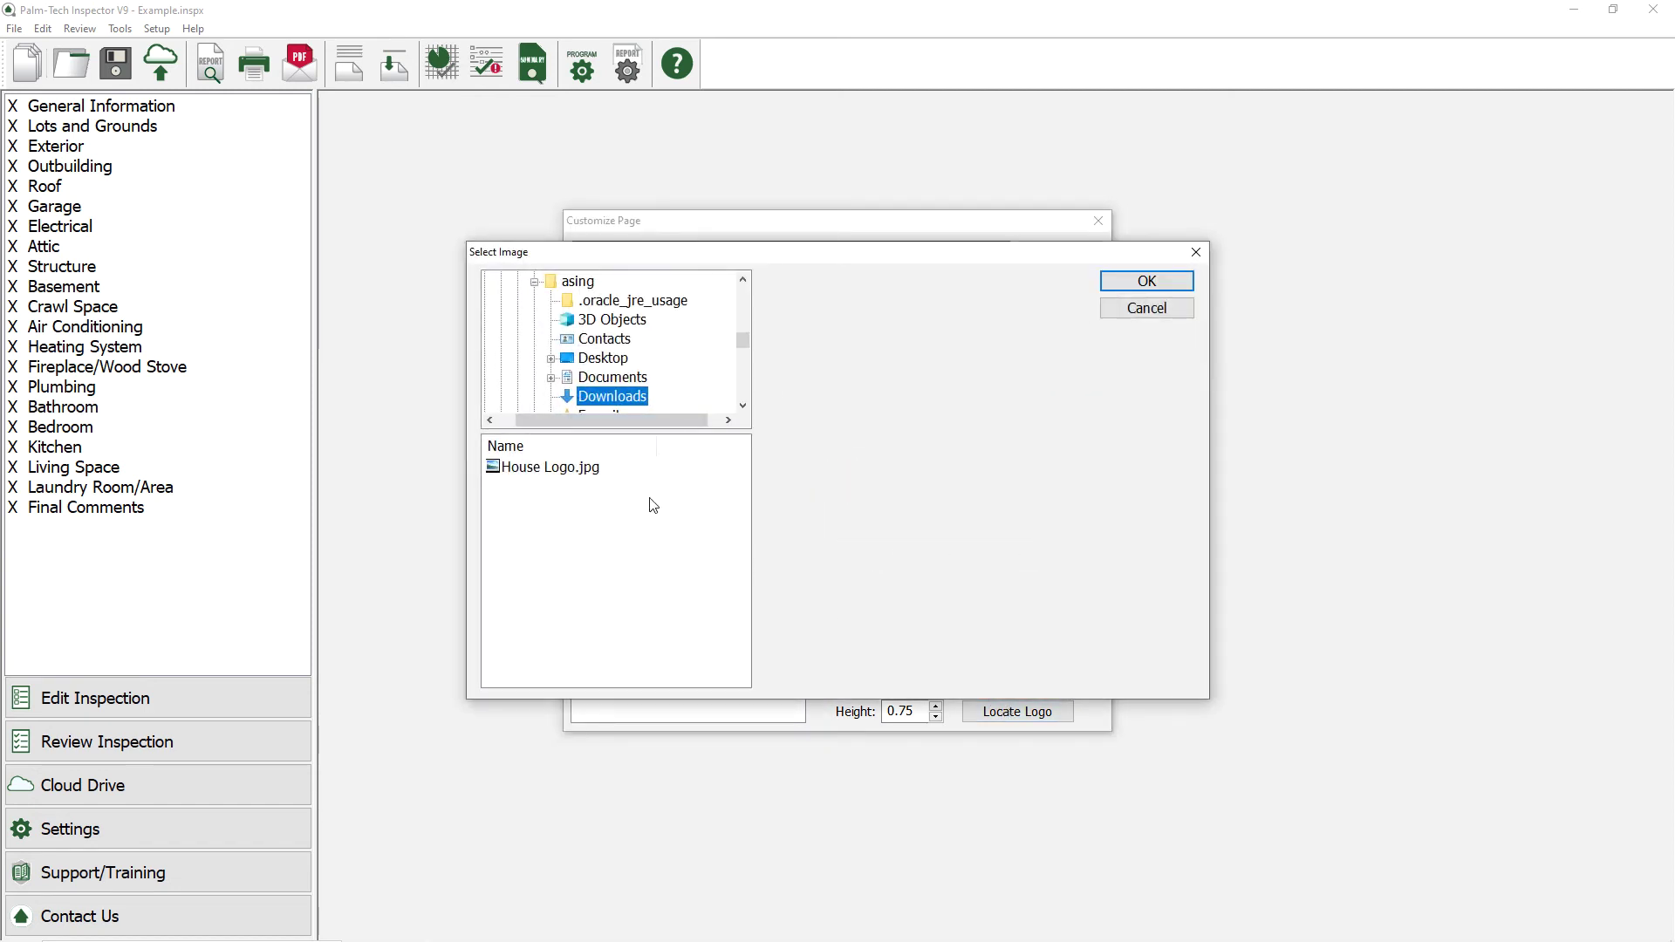
Step: Choose House Logo.jpg as the header logo image
click(589, 468)
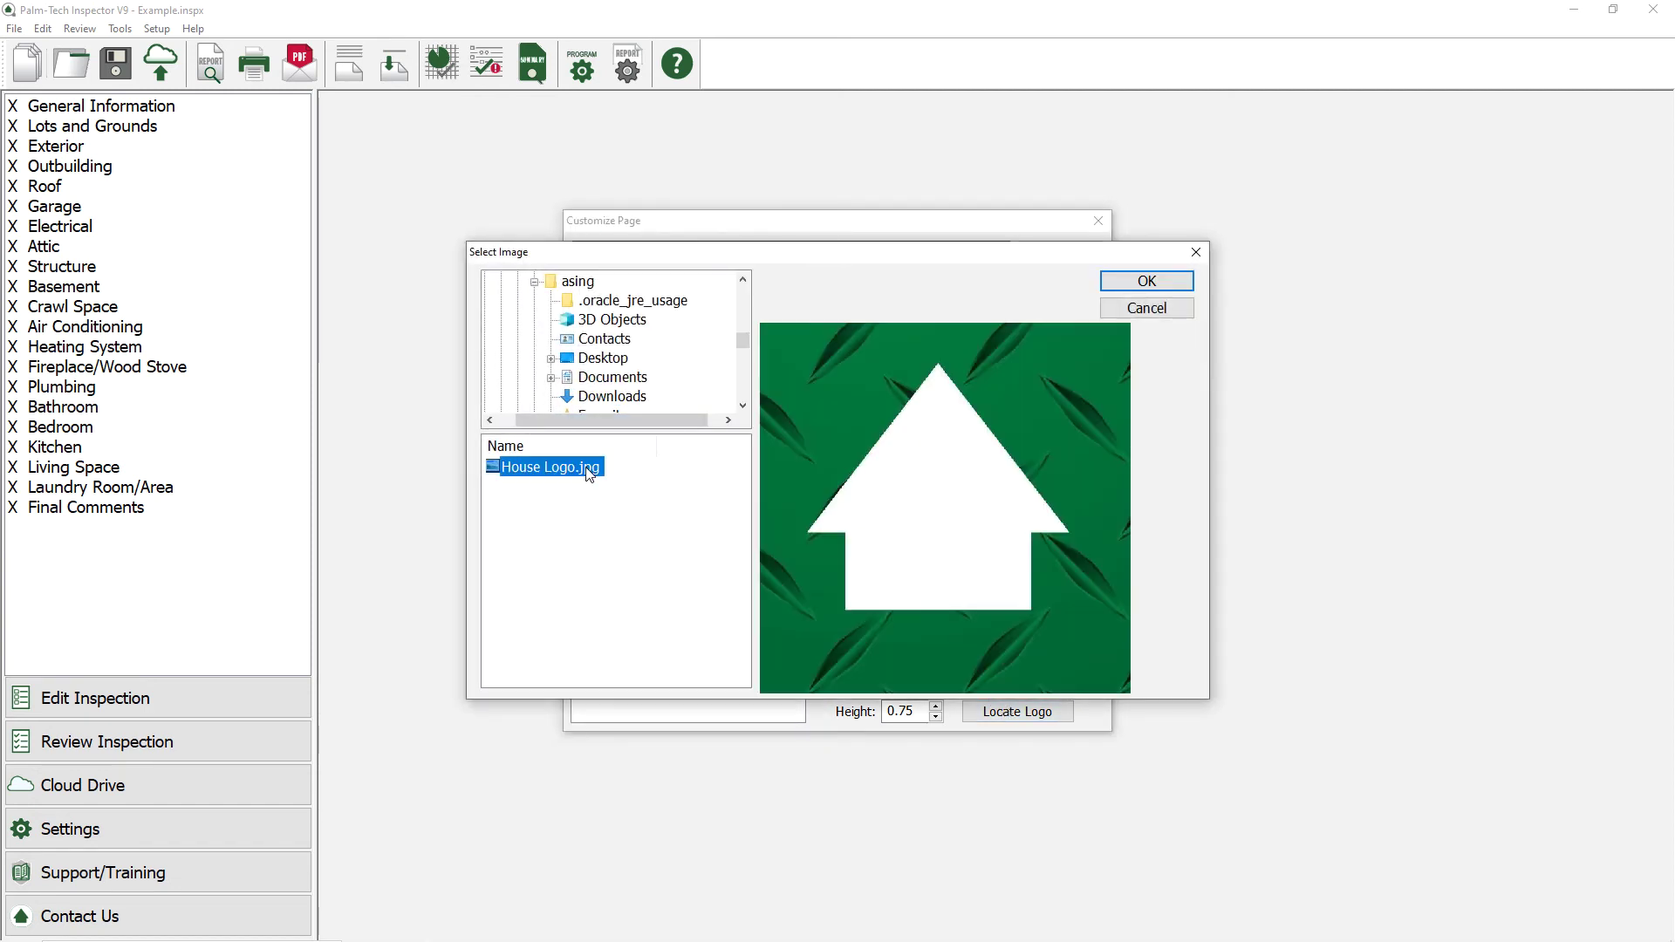
click(1120, 283)
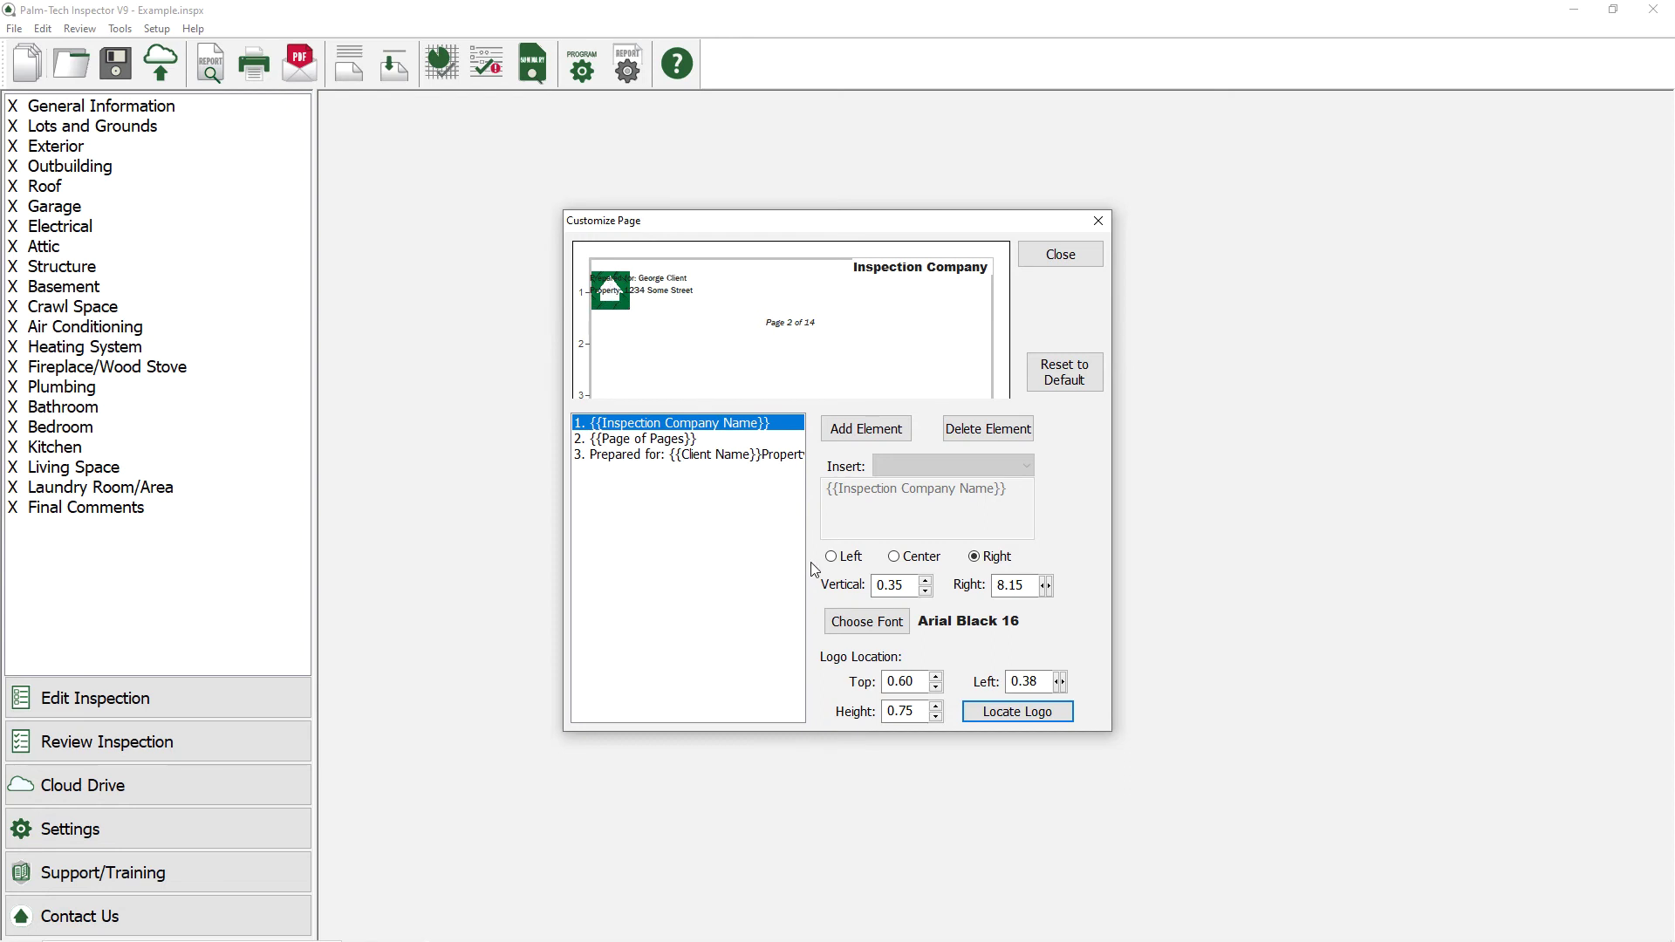
Step: Position the logo at left 3.69 and top 0.36, with height 1.05
click(912, 672)
double_click(1029, 681)
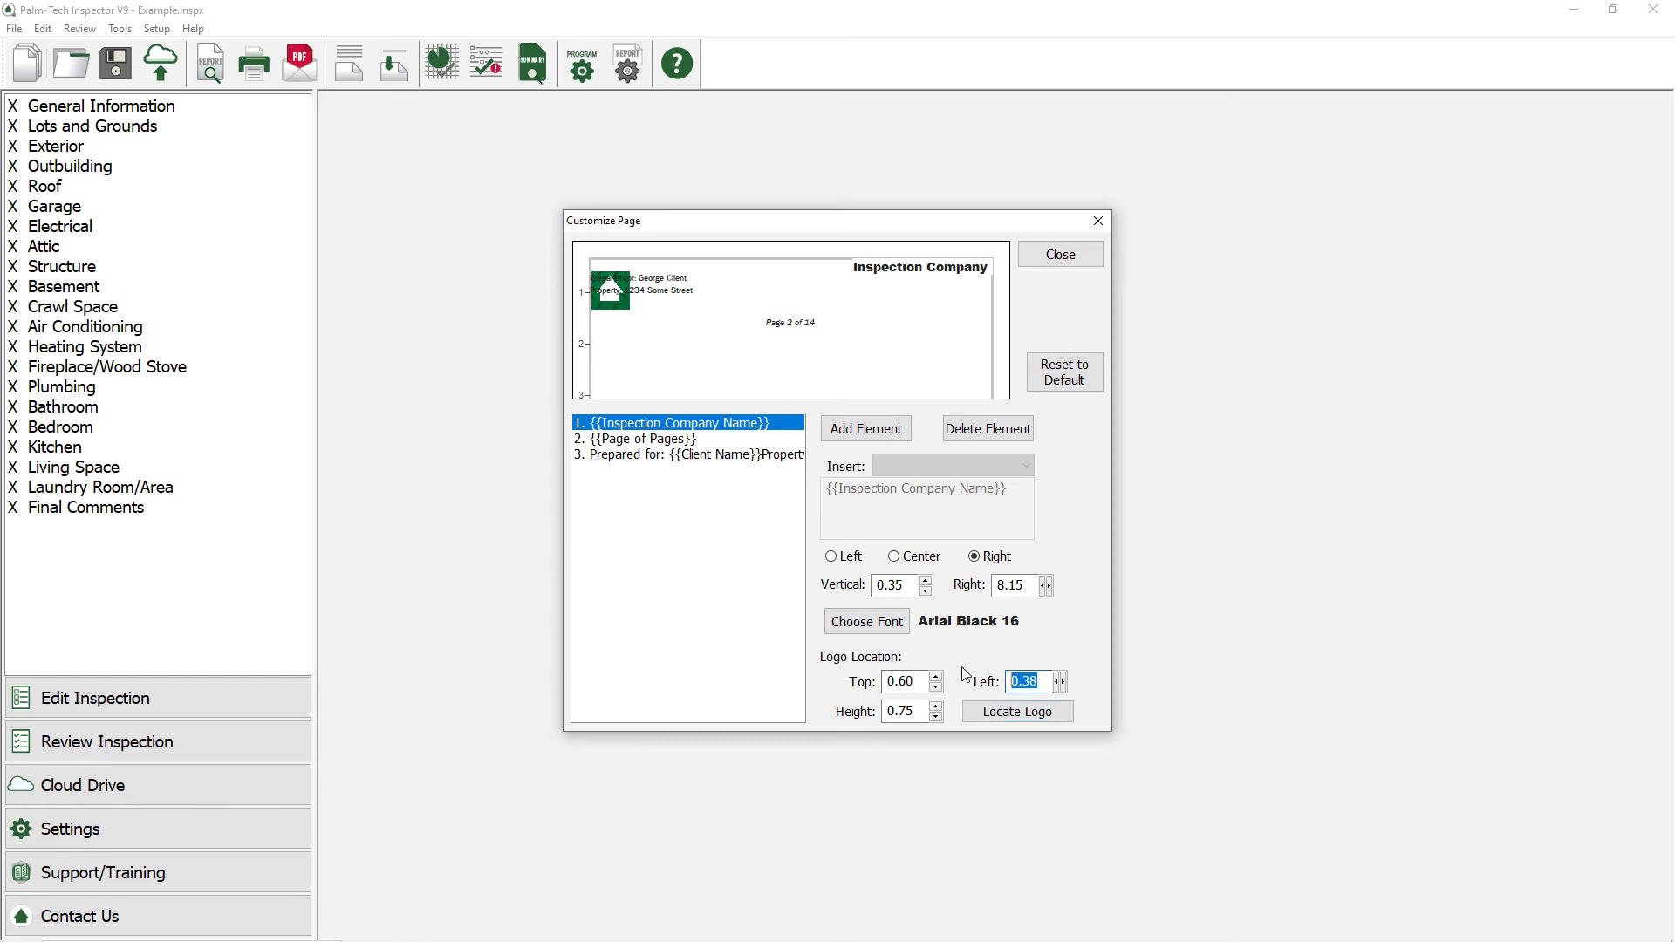
text(3.69)
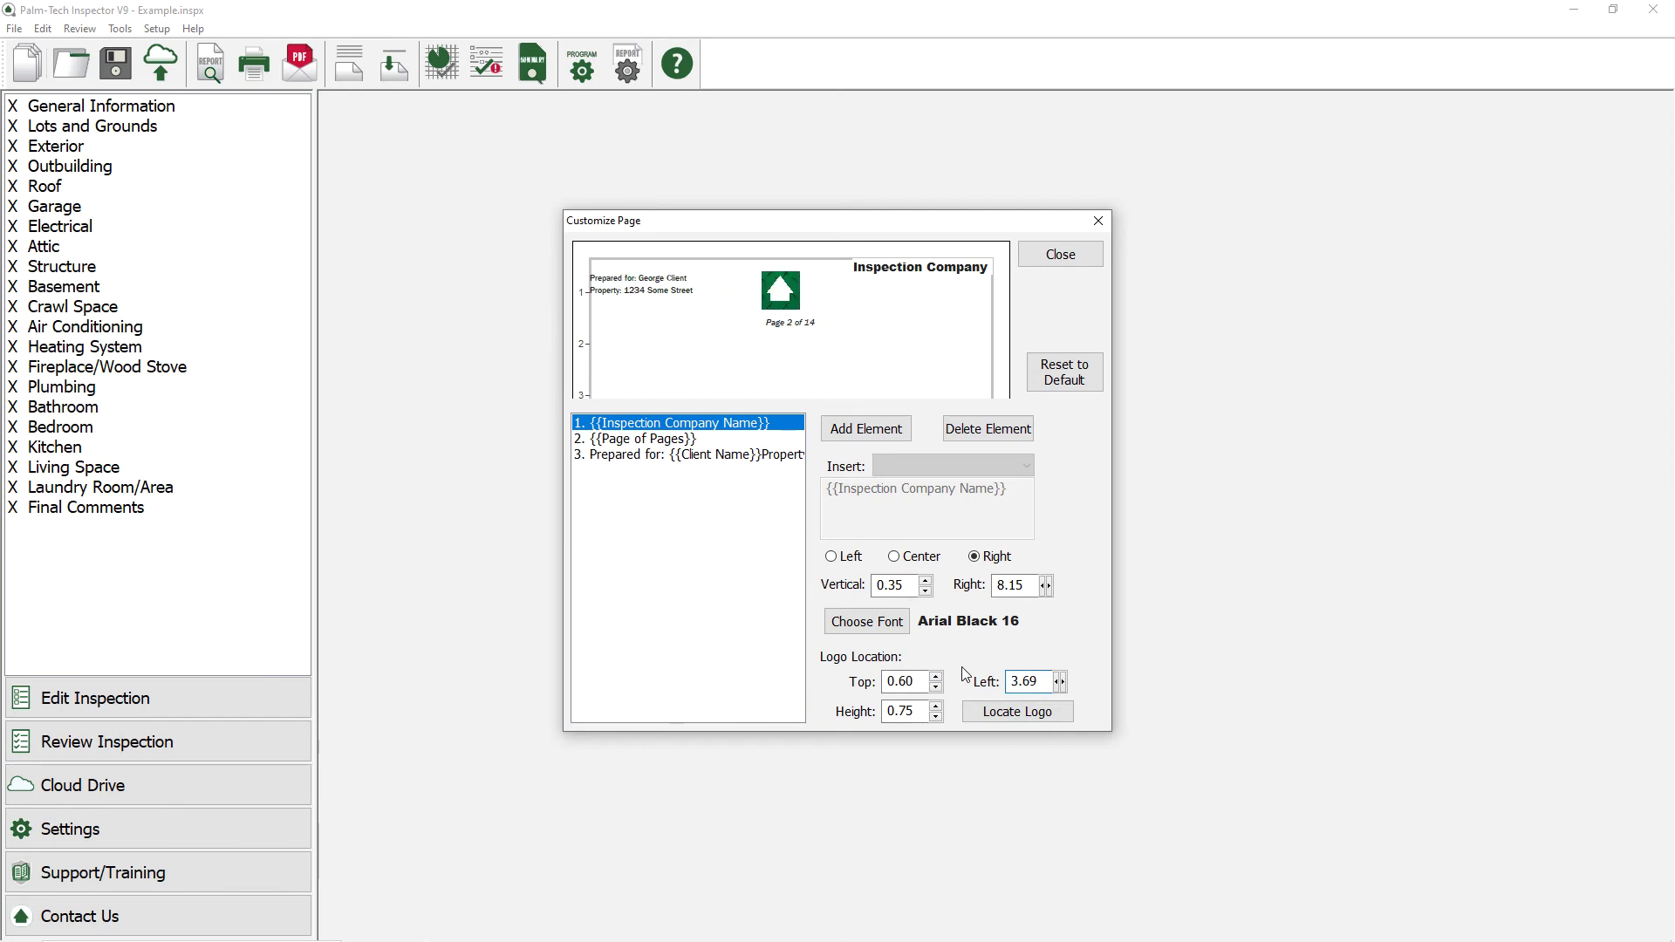
double_click(902, 710)
text(1.05)
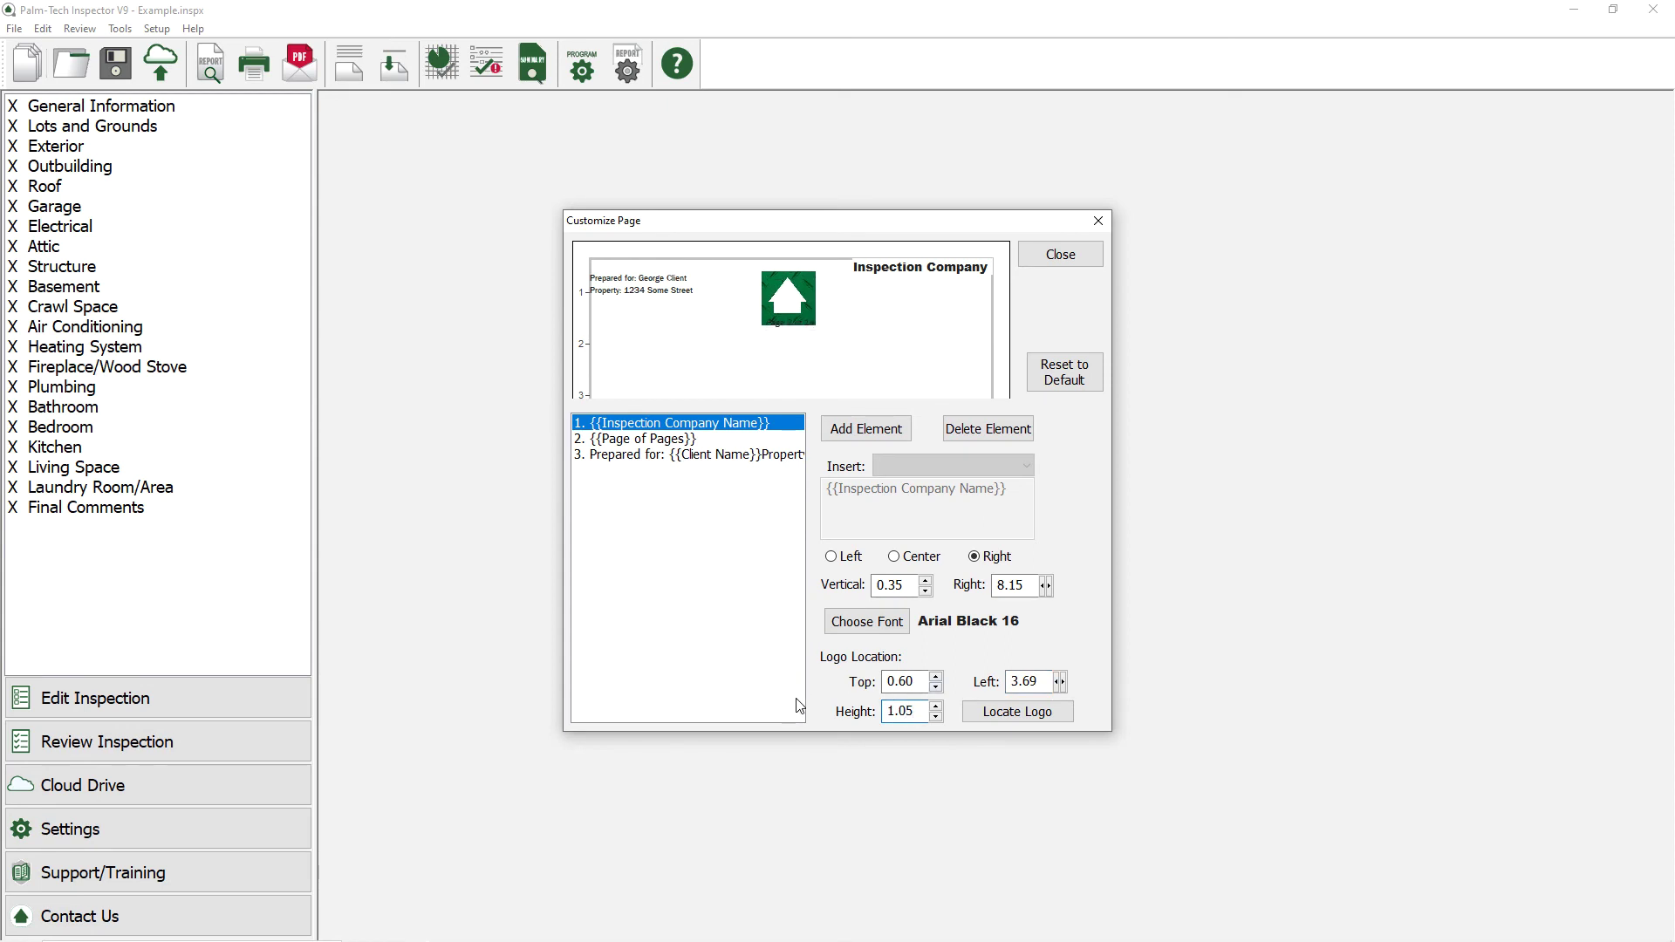
click(935, 687)
click(936, 693)
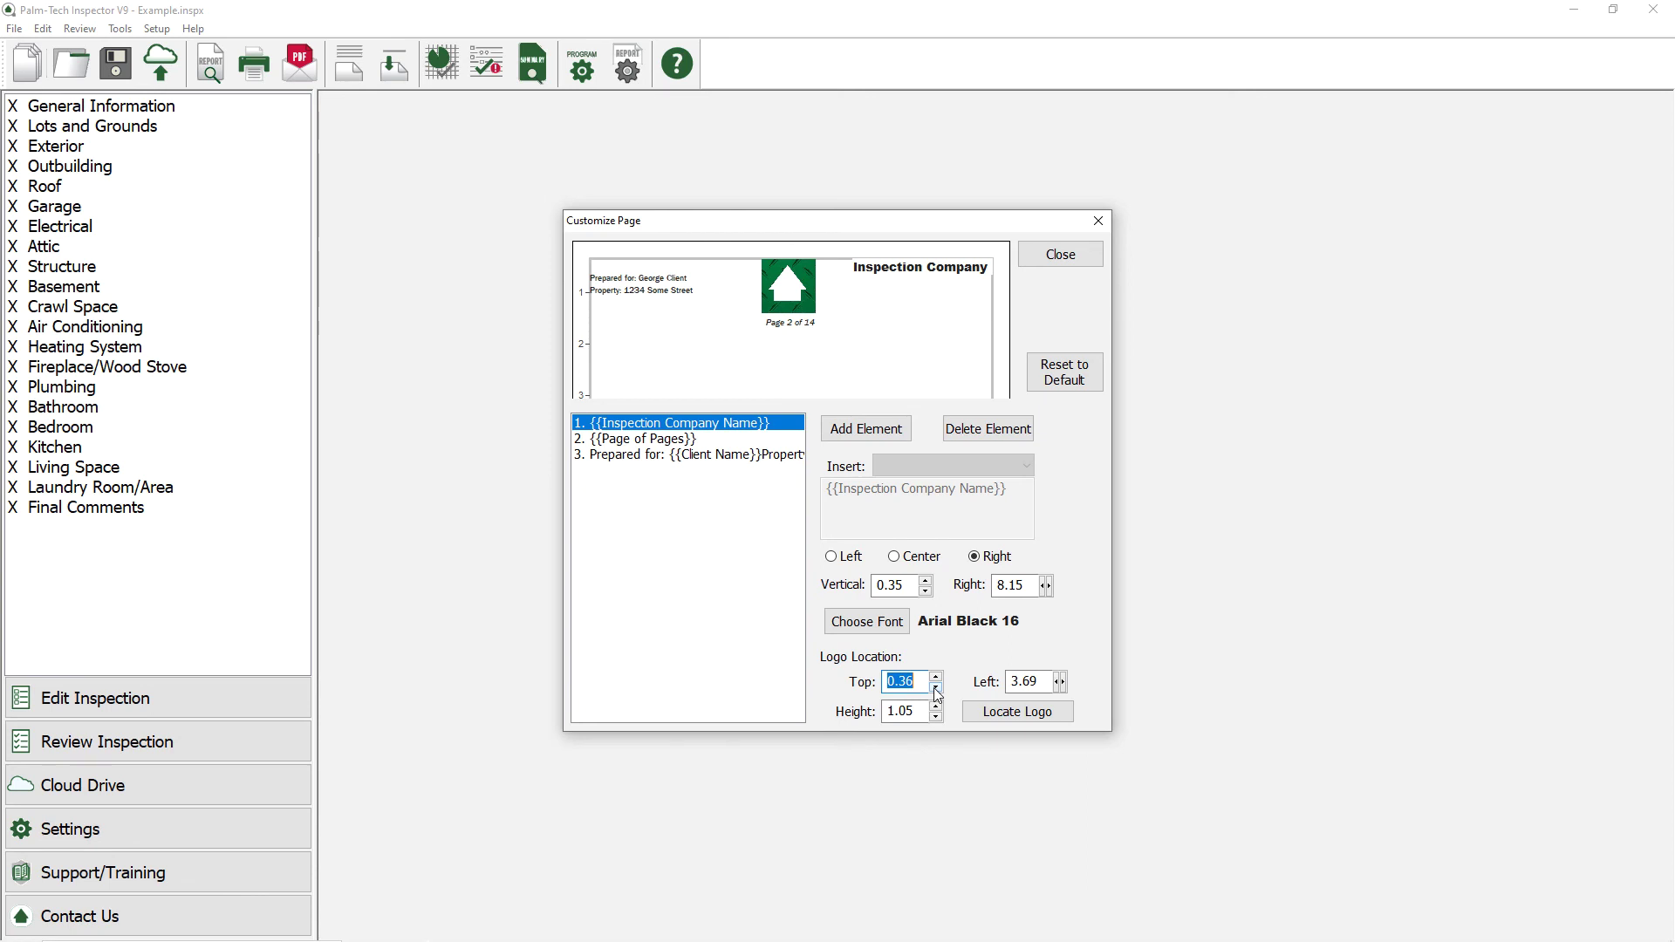
click(881, 436)
drag(916, 489, 809, 488)
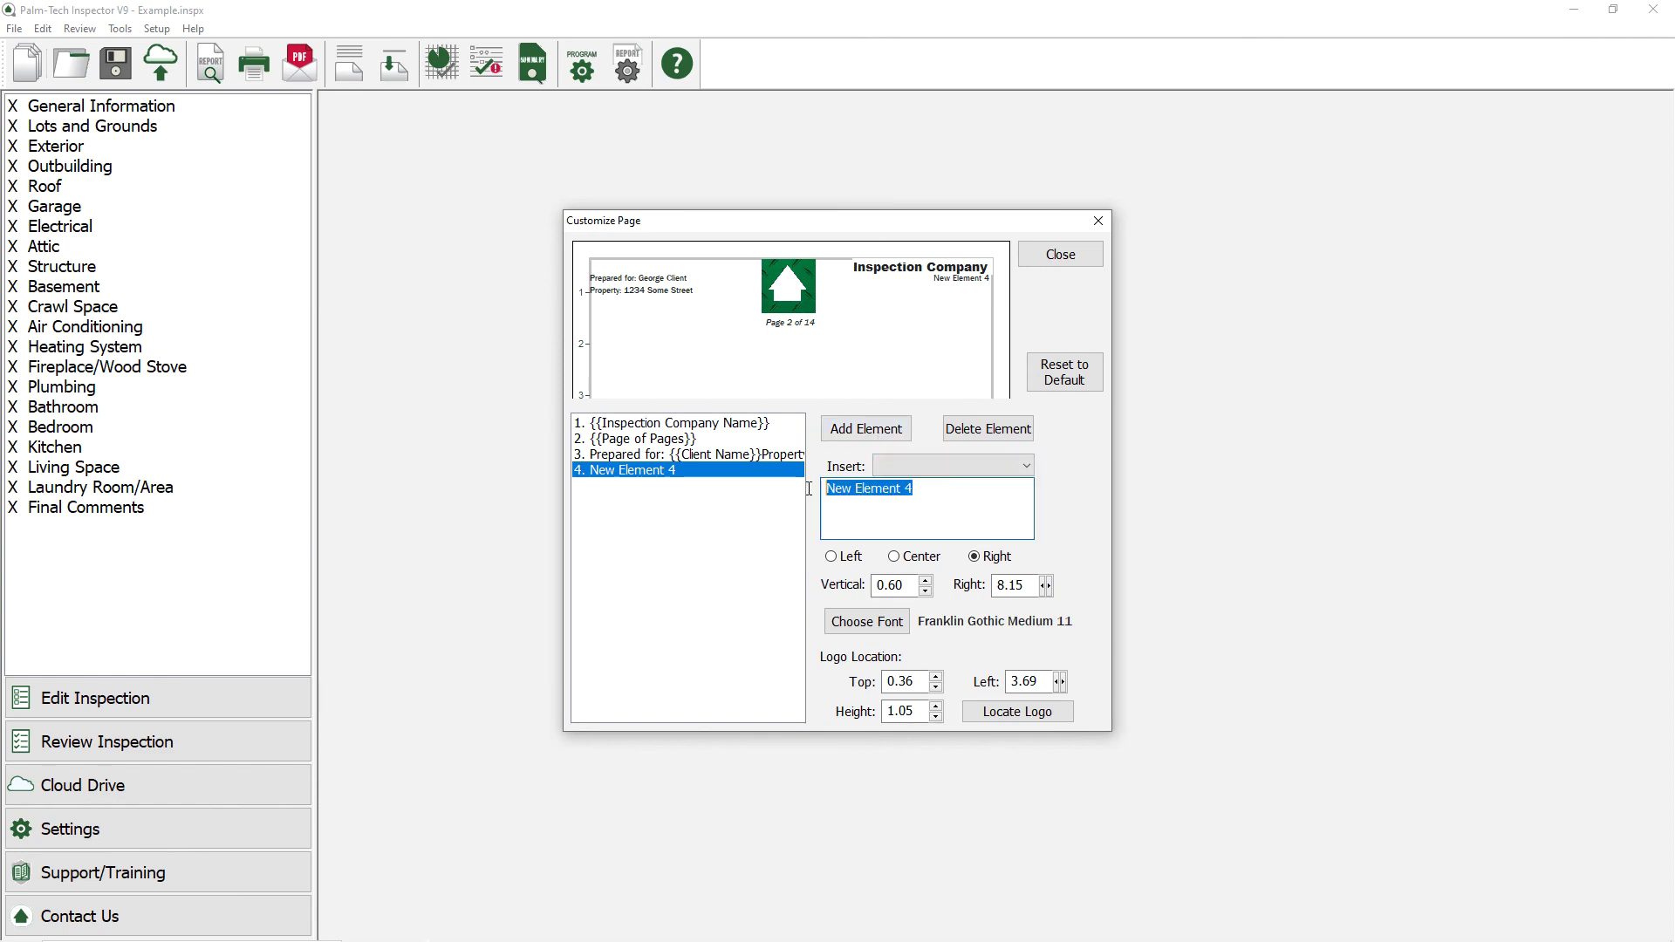
text(www.mycompany.com)
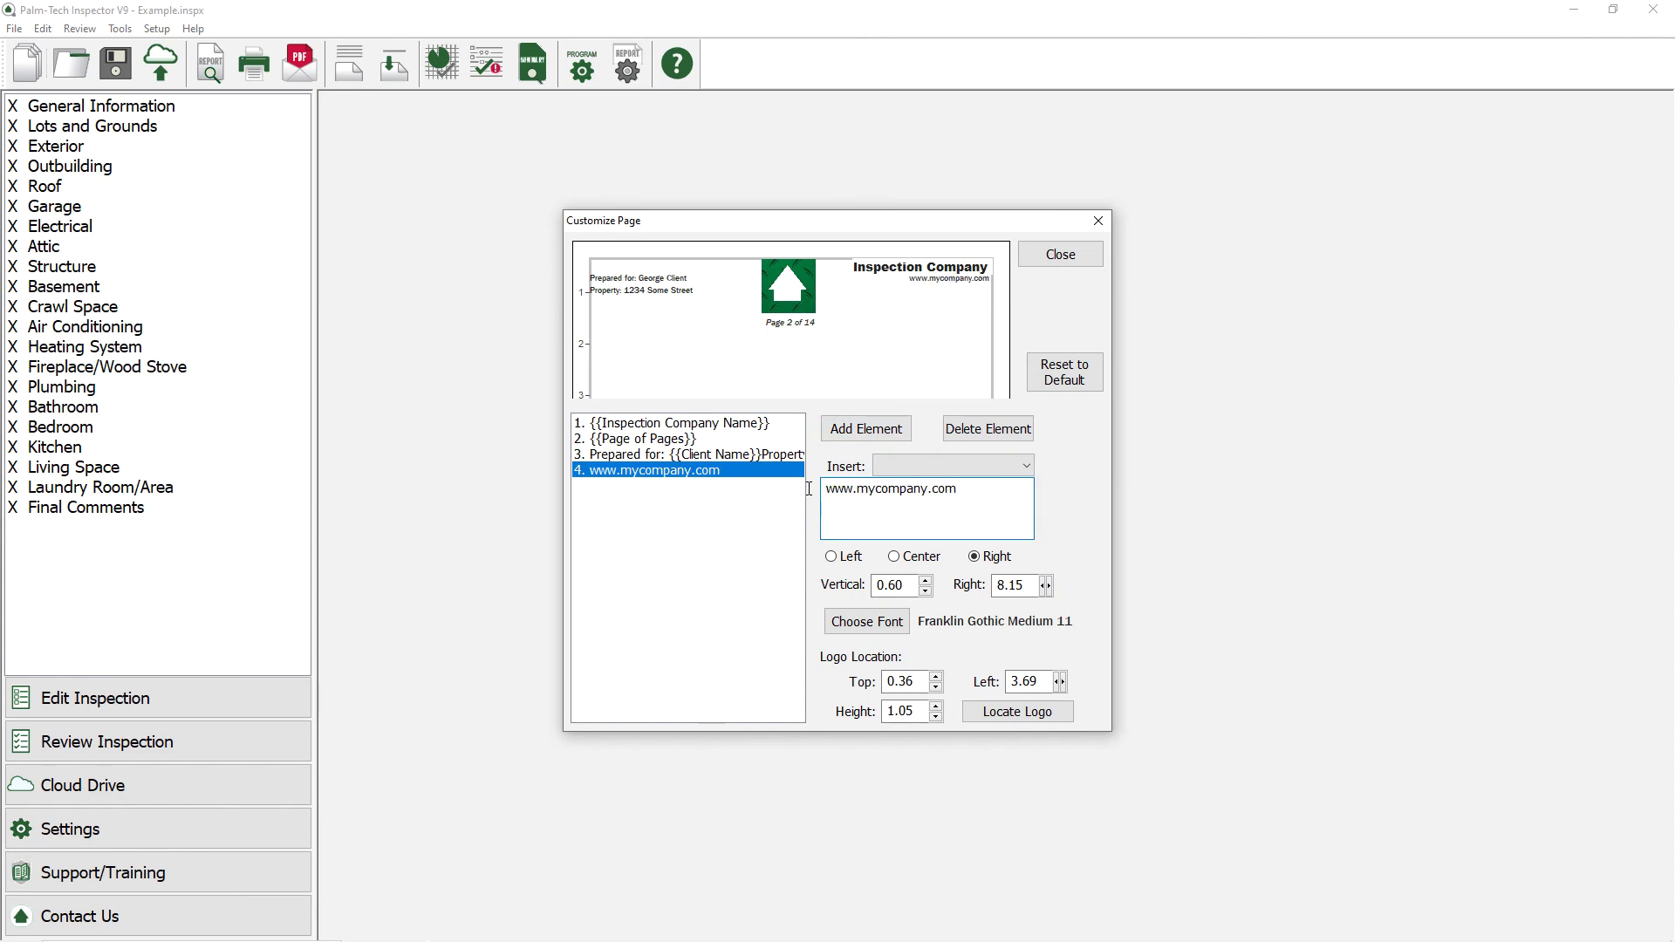
key(Return)
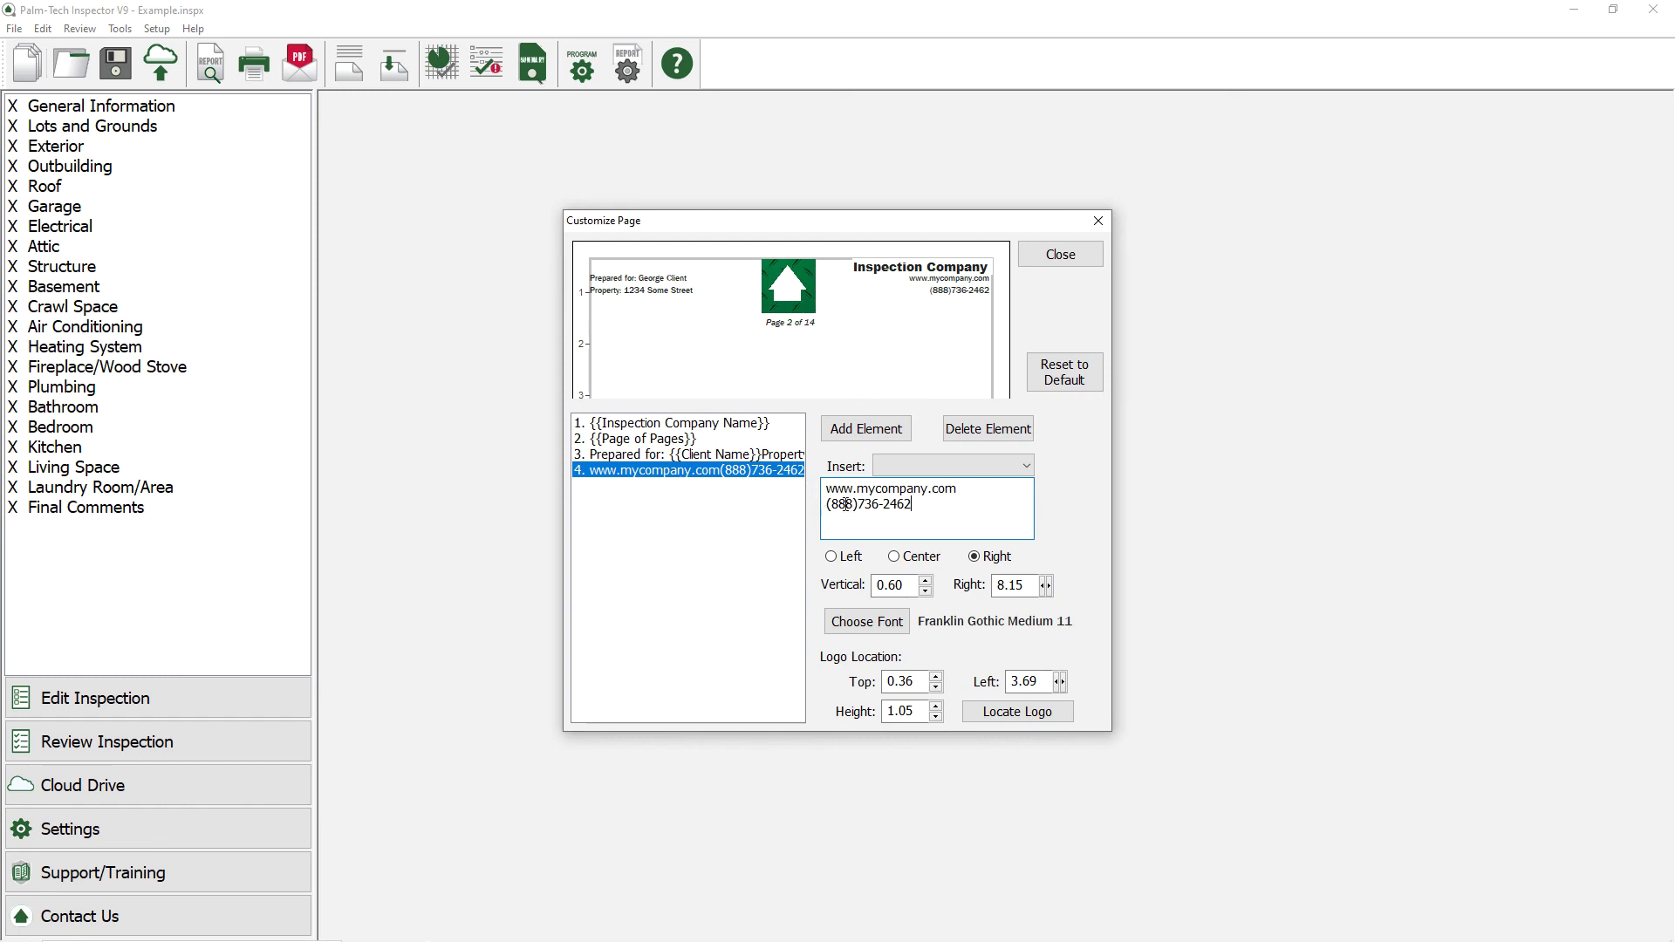
click(926, 581)
click(928, 581)
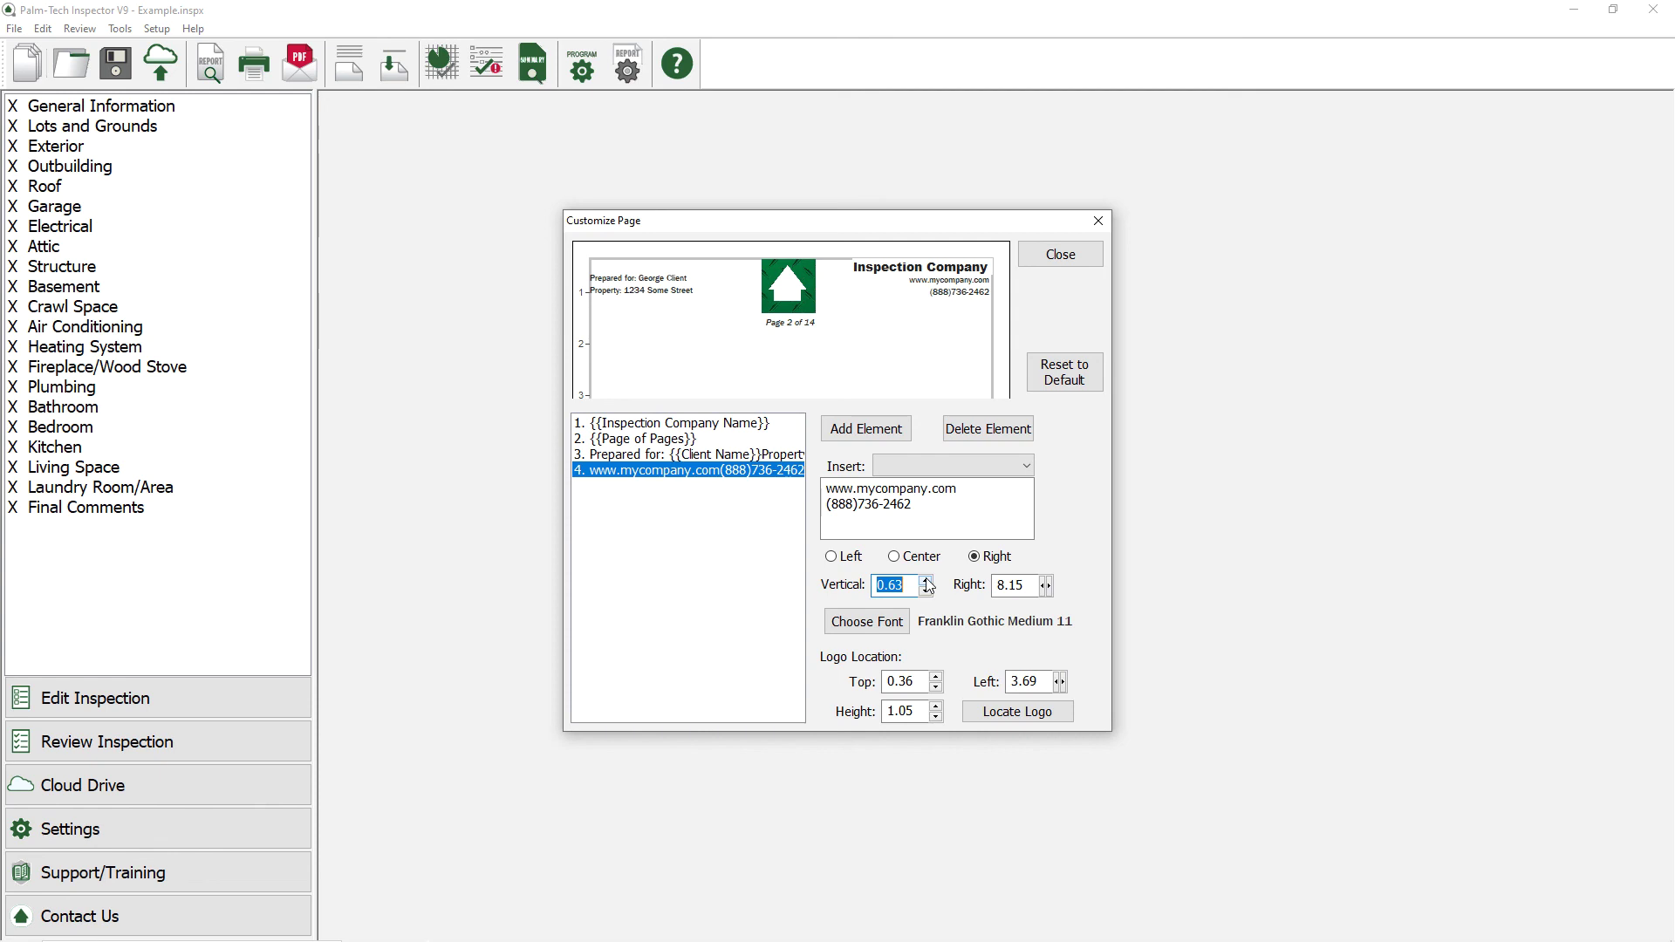
Step: Apply the custom header settings and open the report preview
click(1057, 257)
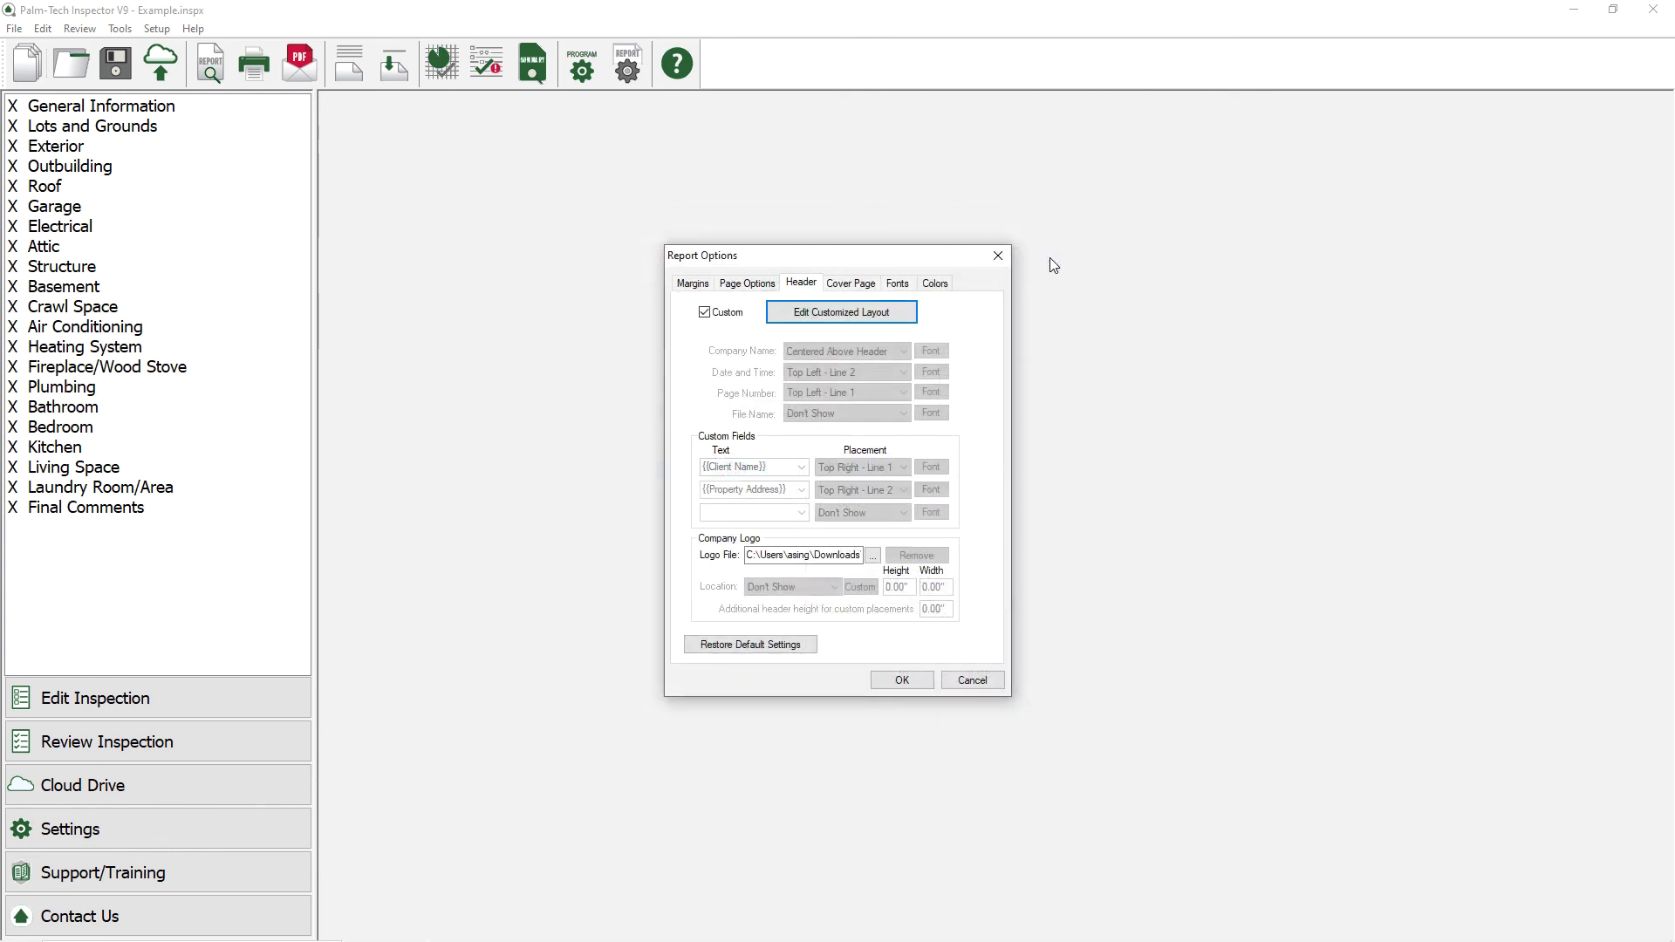
click(903, 681)
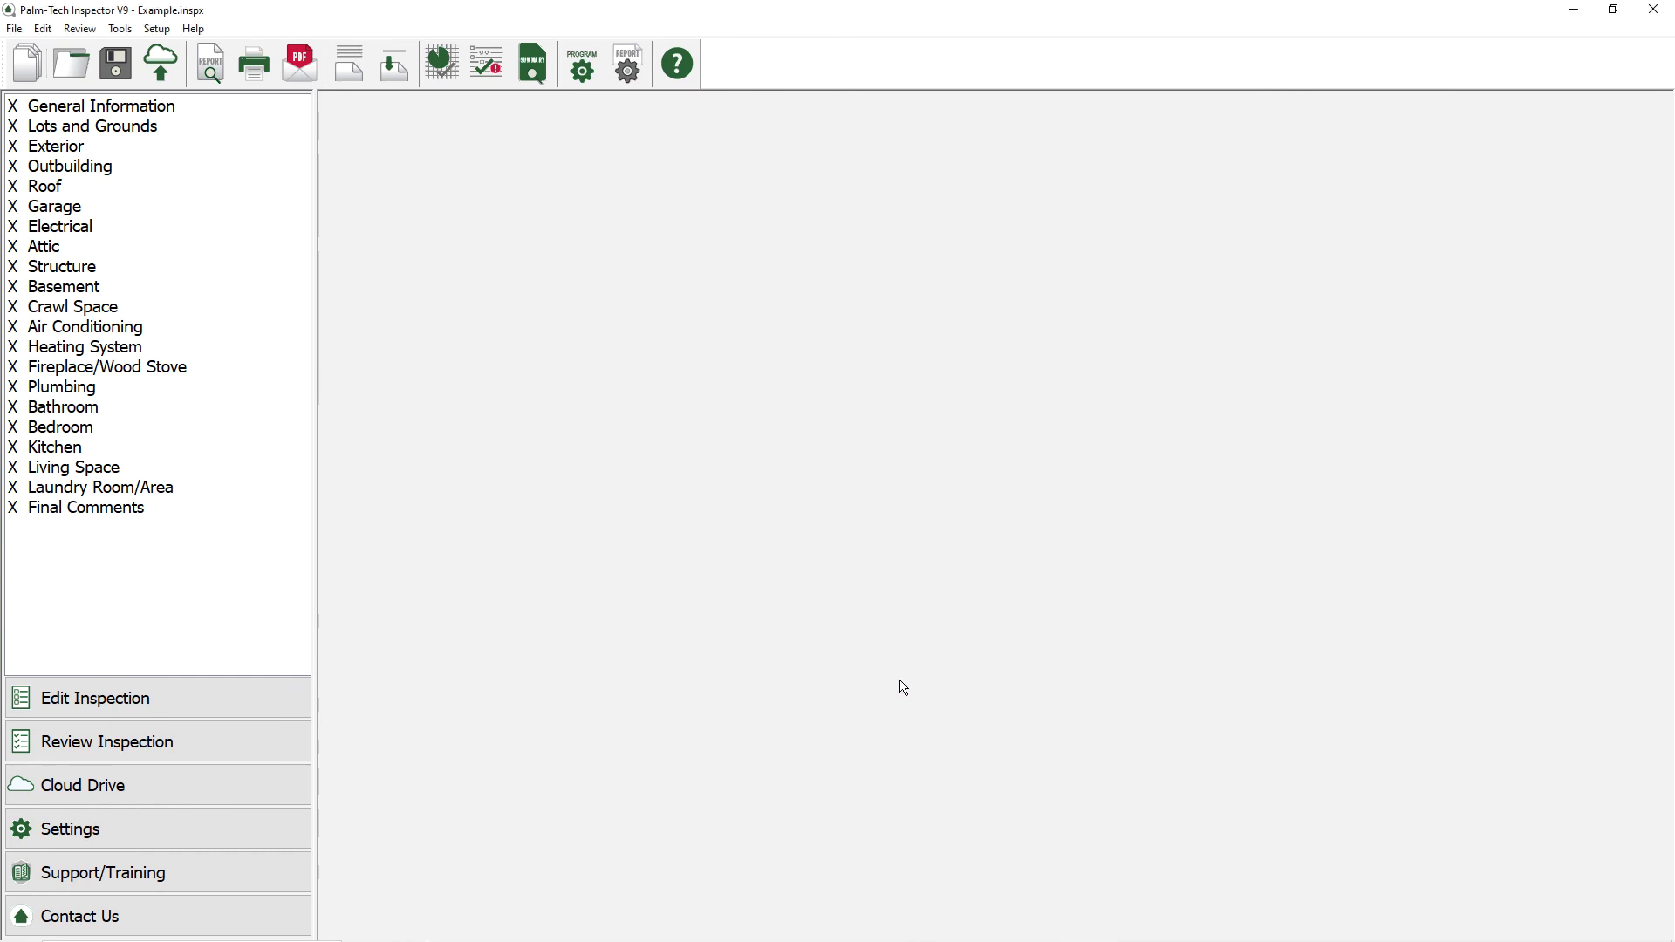
click(212, 67)
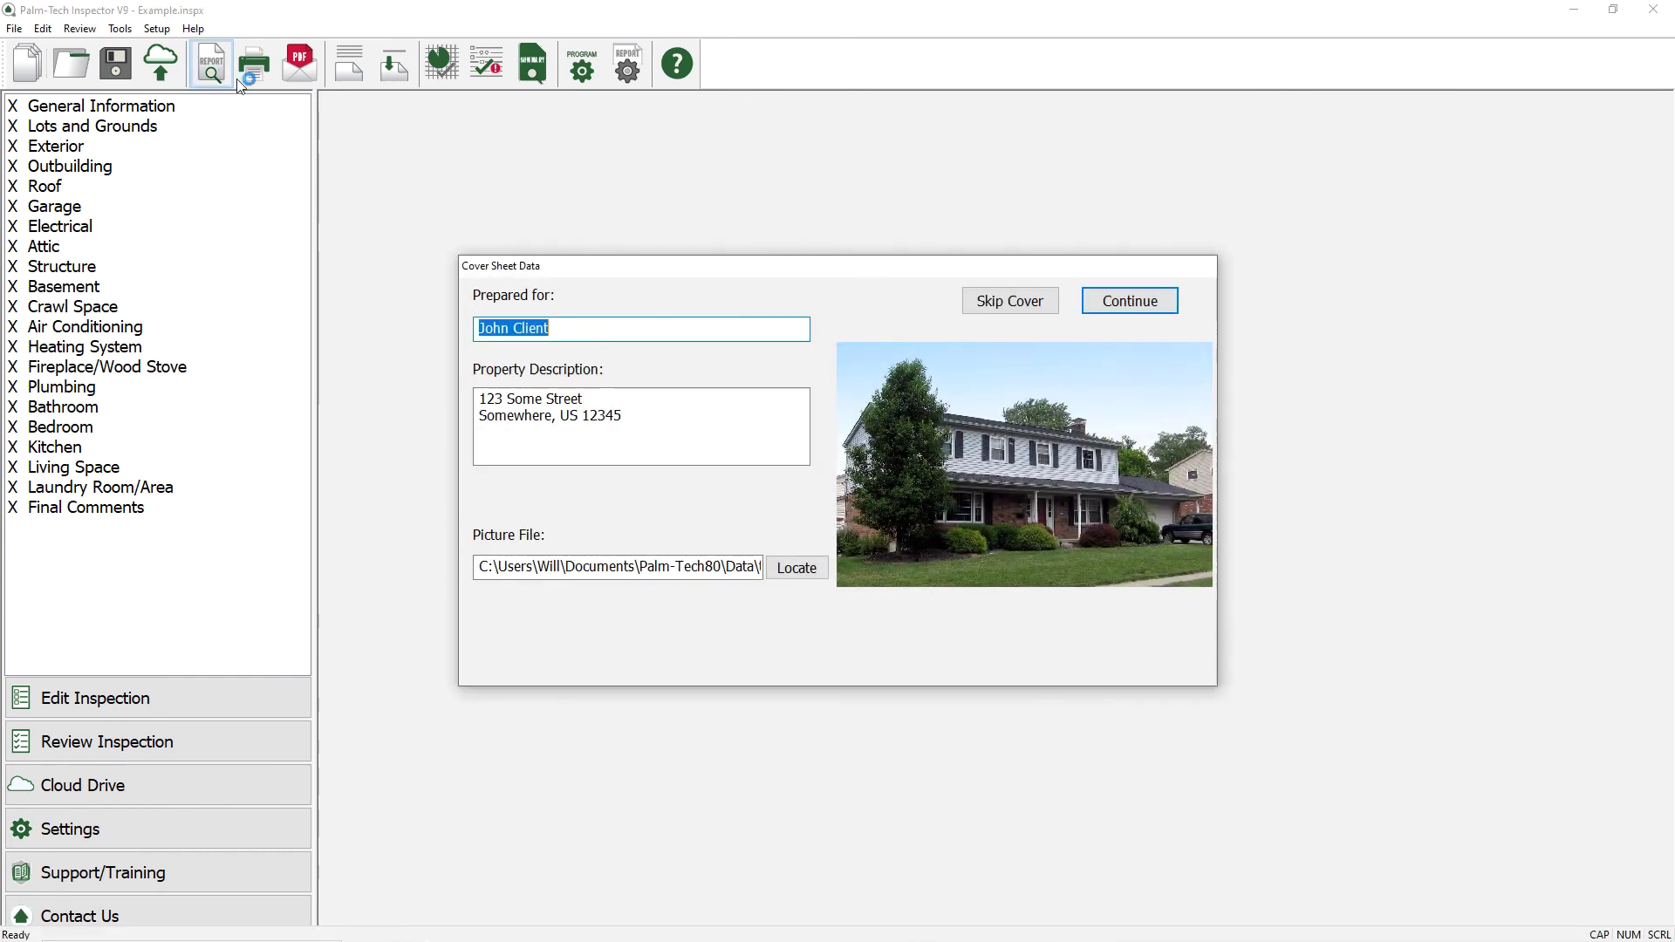
click(1130, 300)
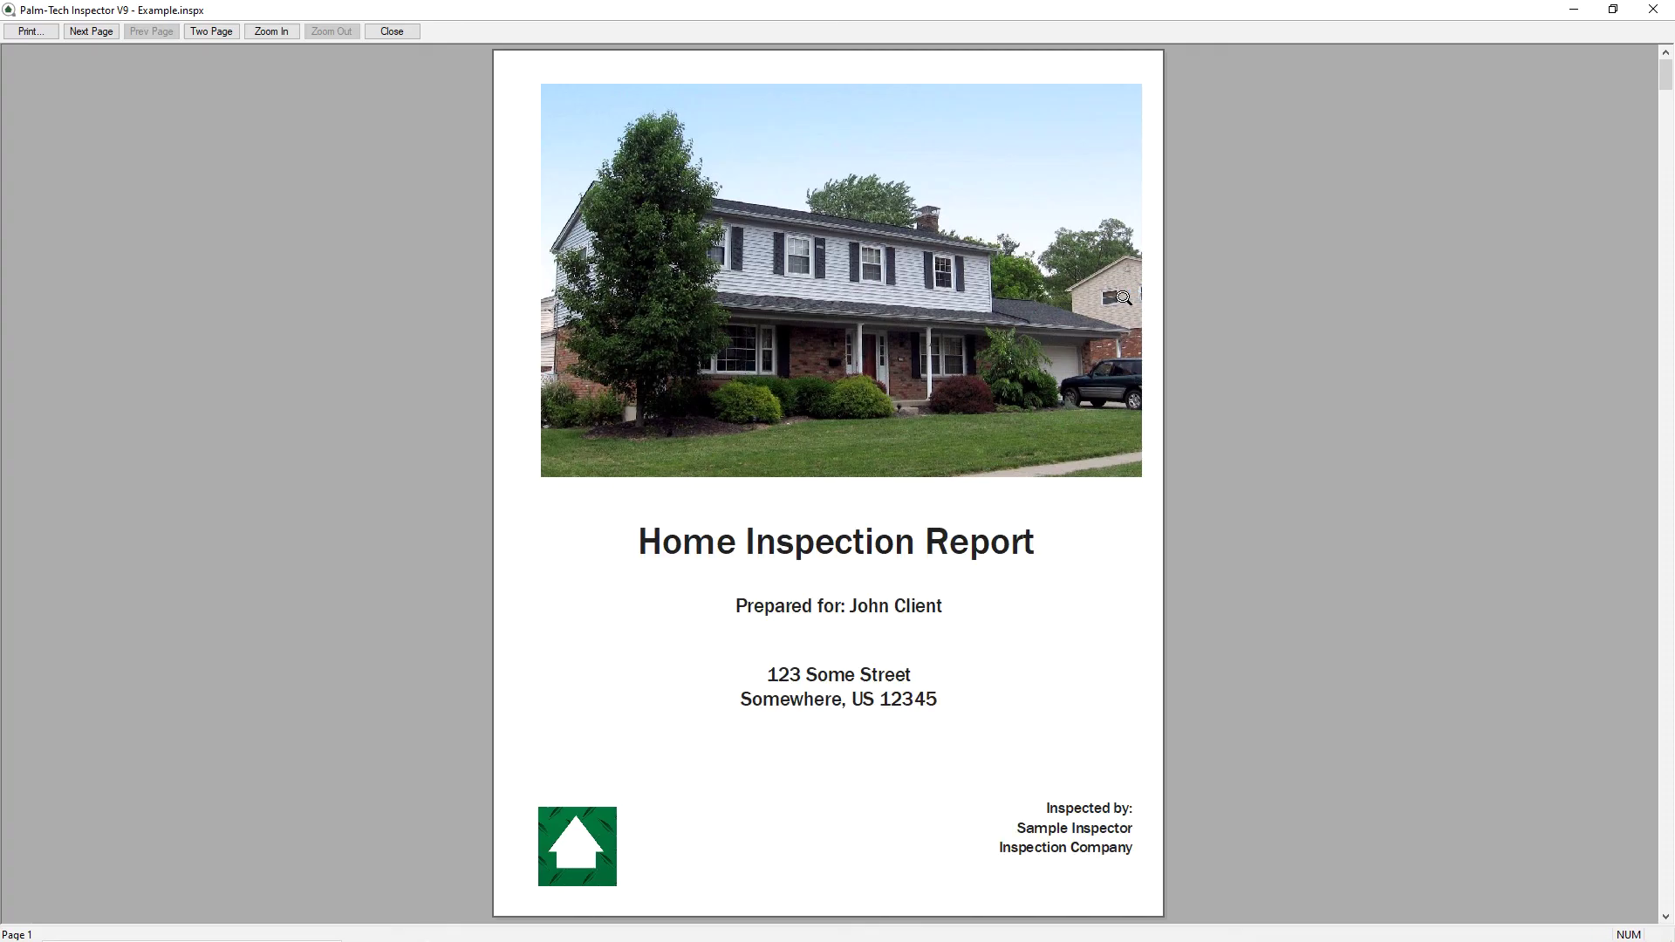
Step: Advance the preview to page 2 and zoom in on the custom header
click(91, 32)
click(90, 31)
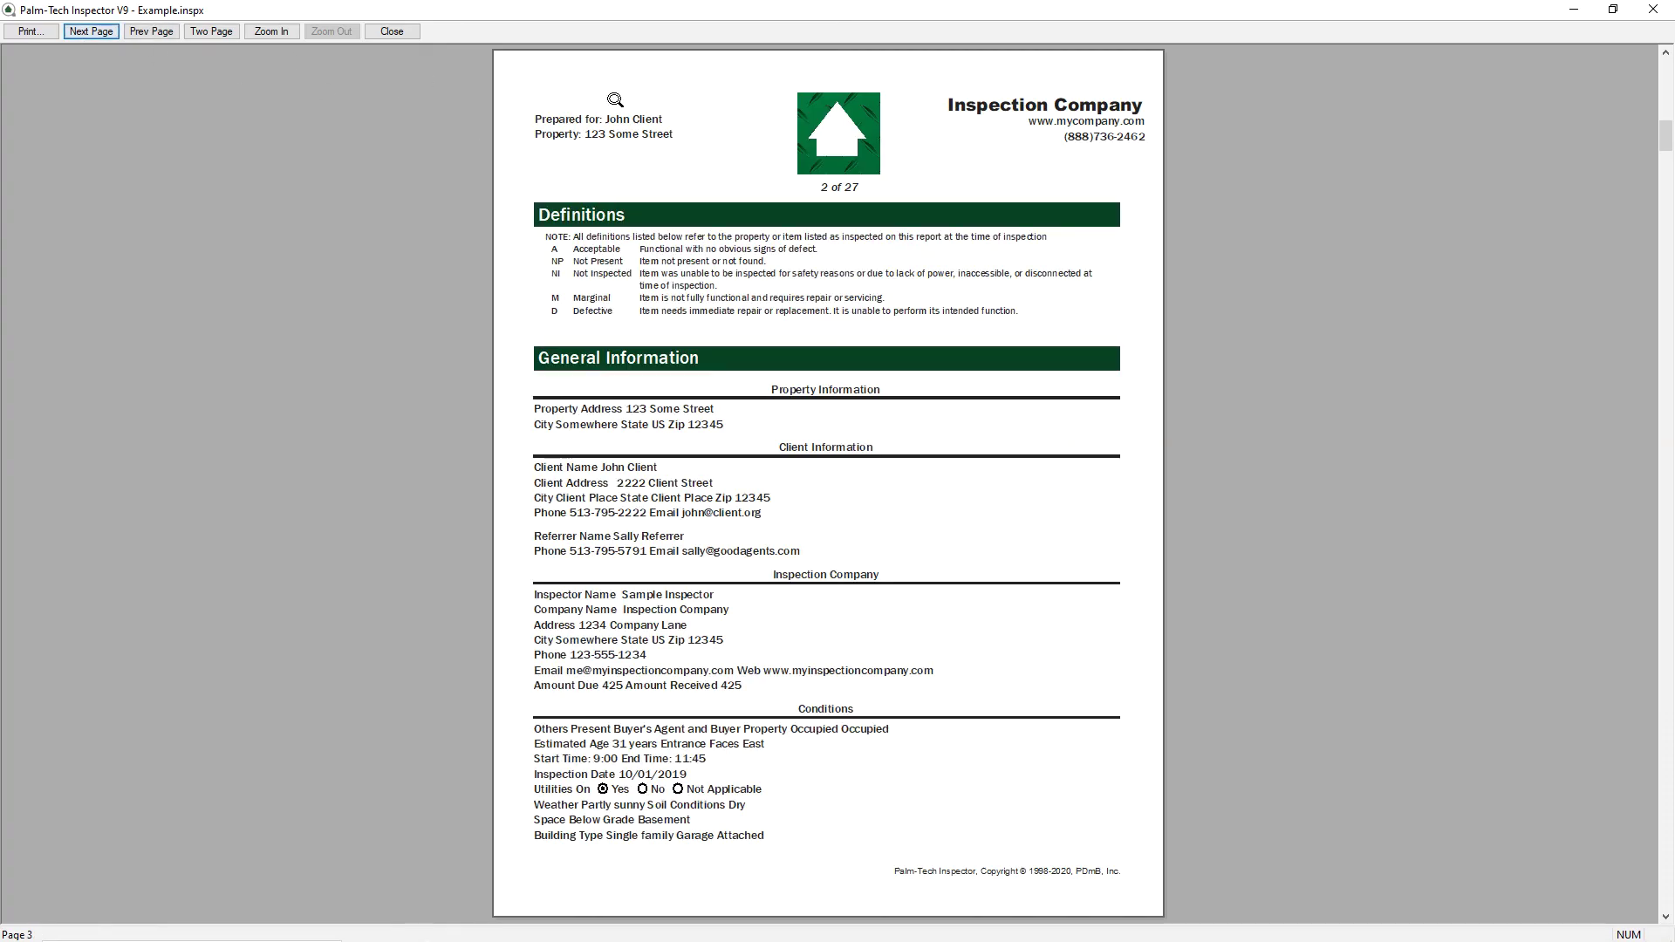
click(723, 134)
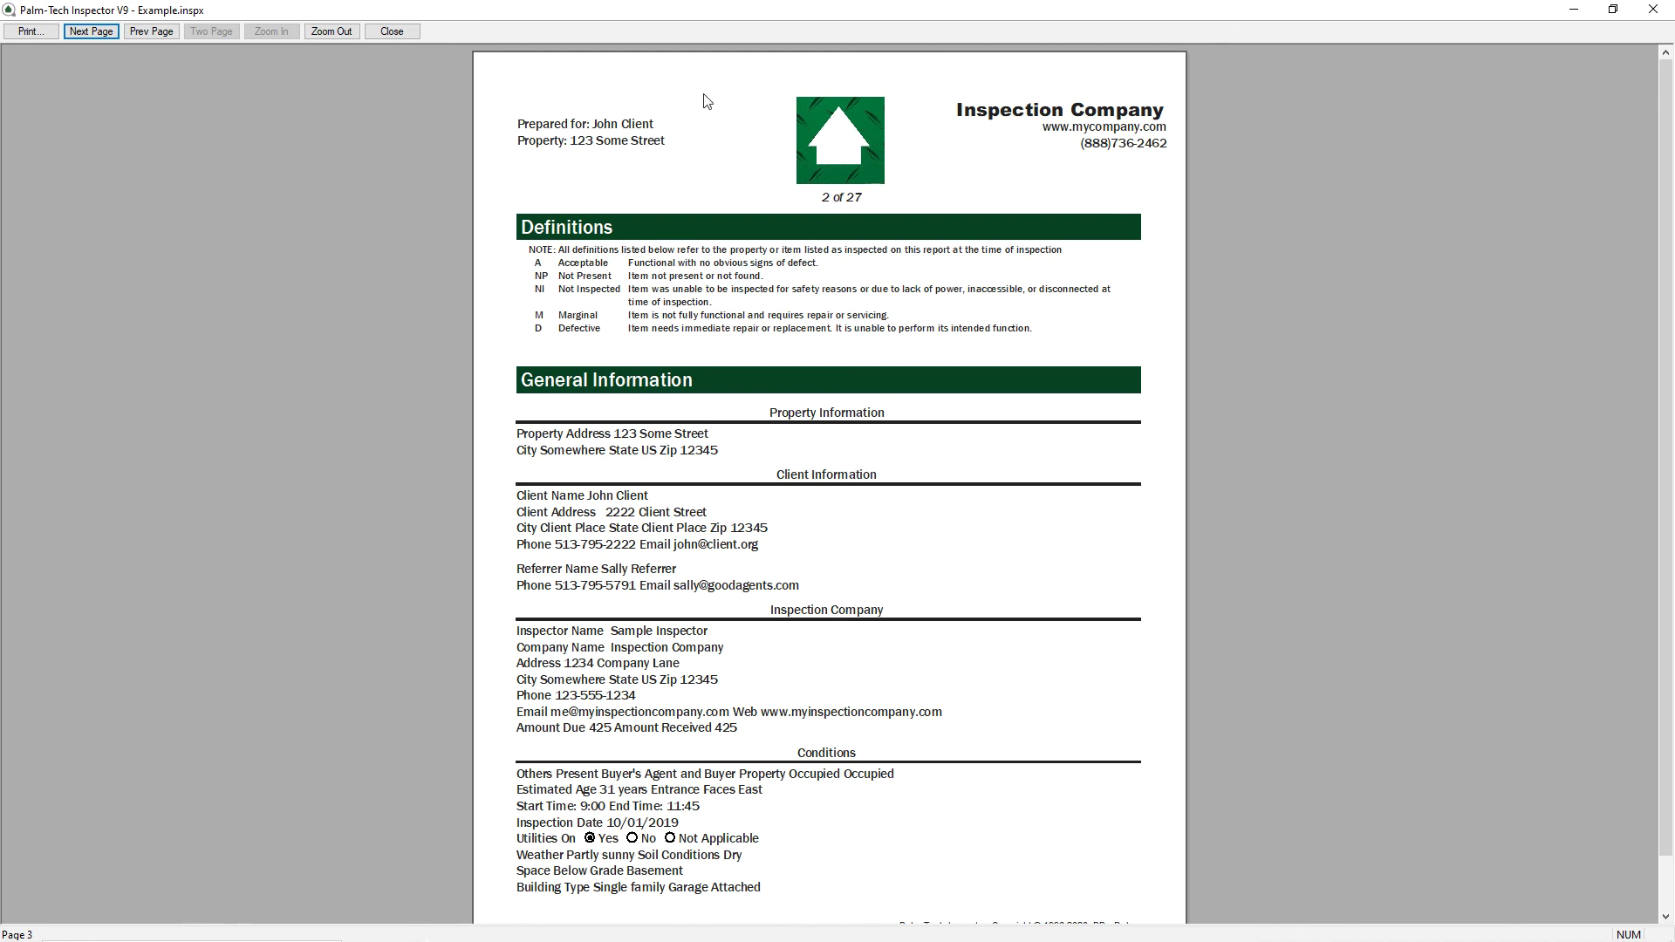